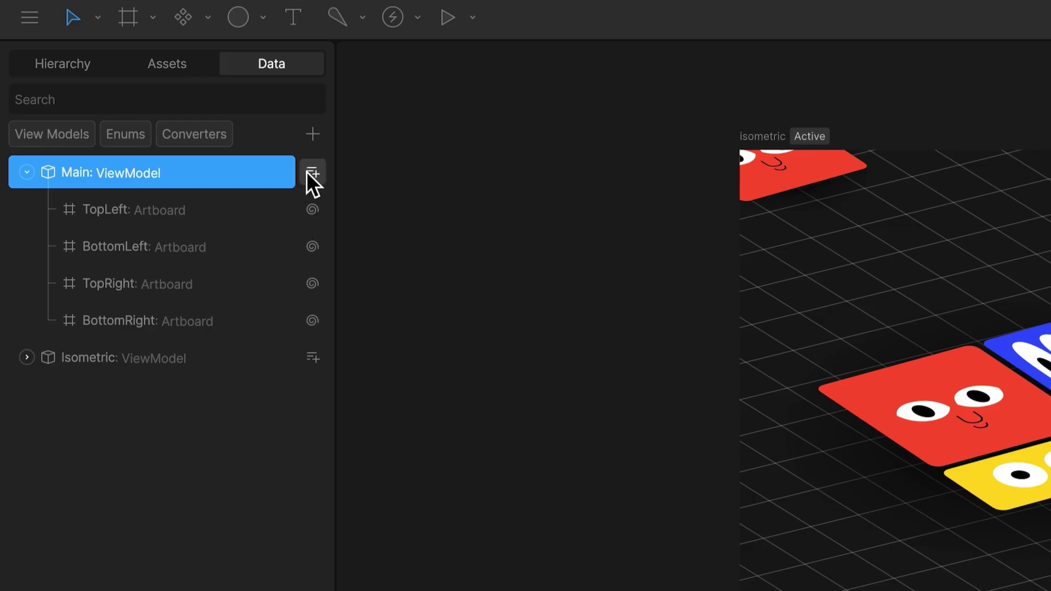
# - Review the Main view model's property types and listeners, and check the red face card's size
pyautogui.click(311, 173)
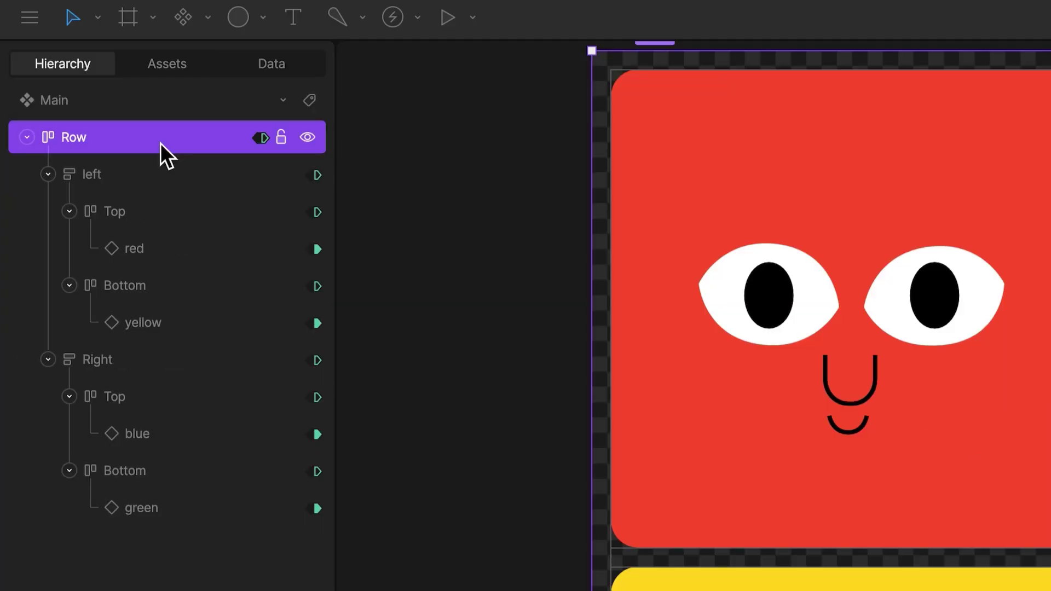
pyautogui.click(167, 173)
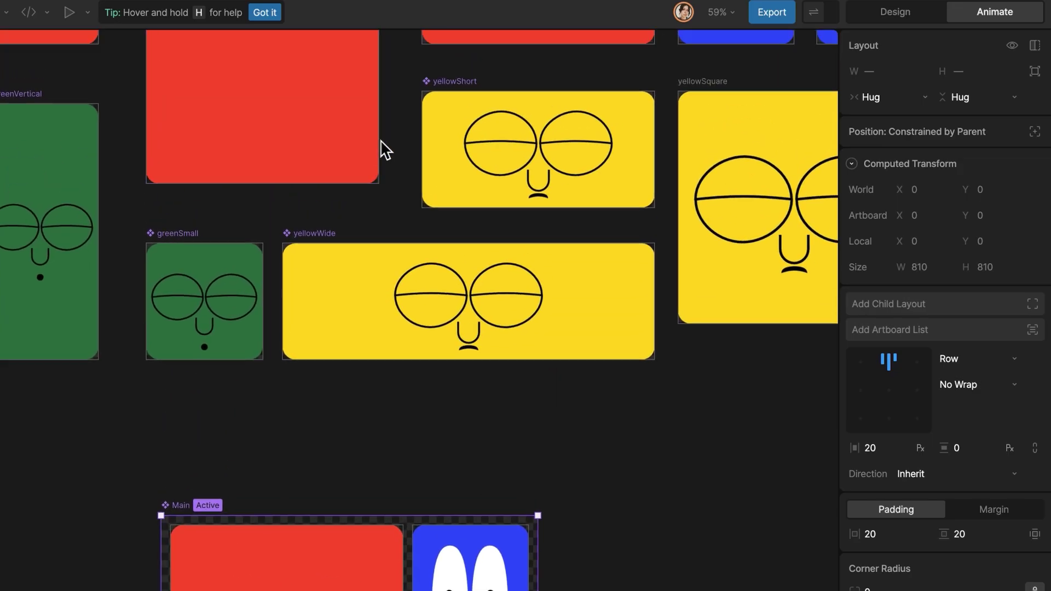
pyautogui.click(352, 155)
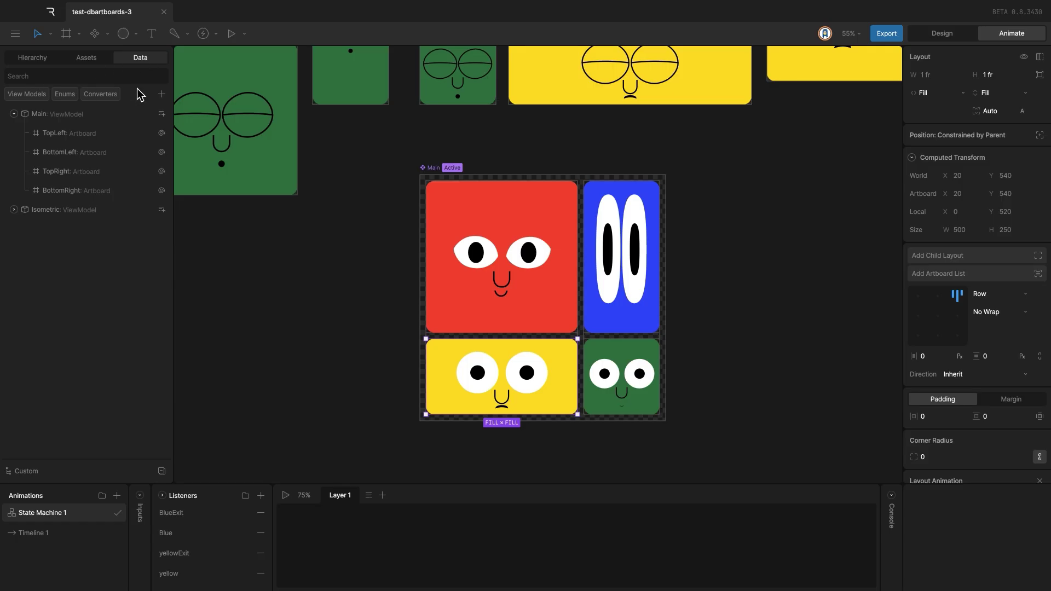
# - Add a view model renamed 'Sample' and give it a new Artboard property, then begin renaming it
pyautogui.click(162, 94)
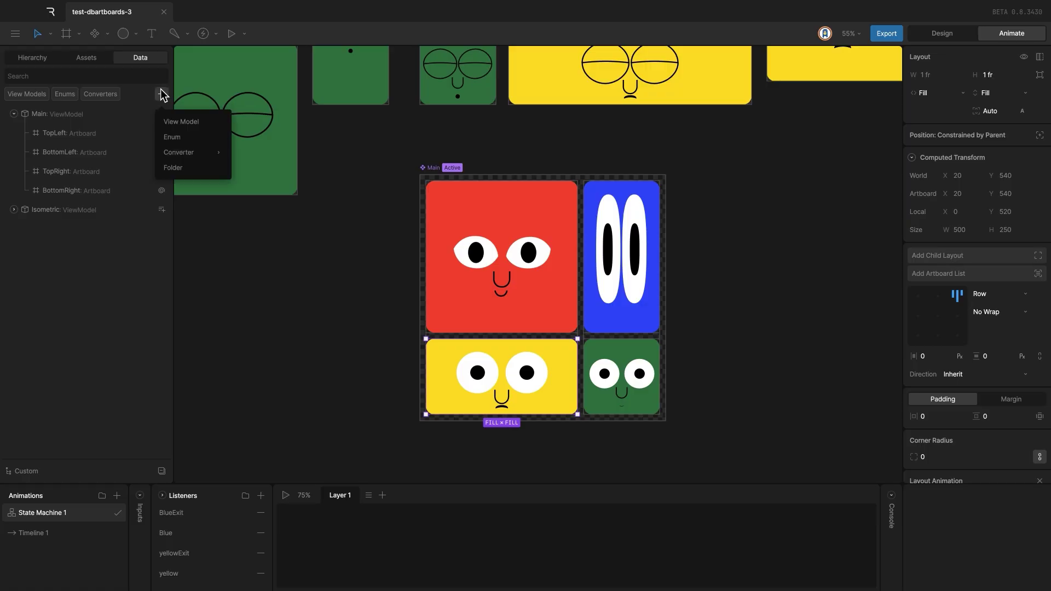
pyautogui.click(197, 123)
pyautogui.doubleClick(61, 114)
pyautogui.write('Sample')
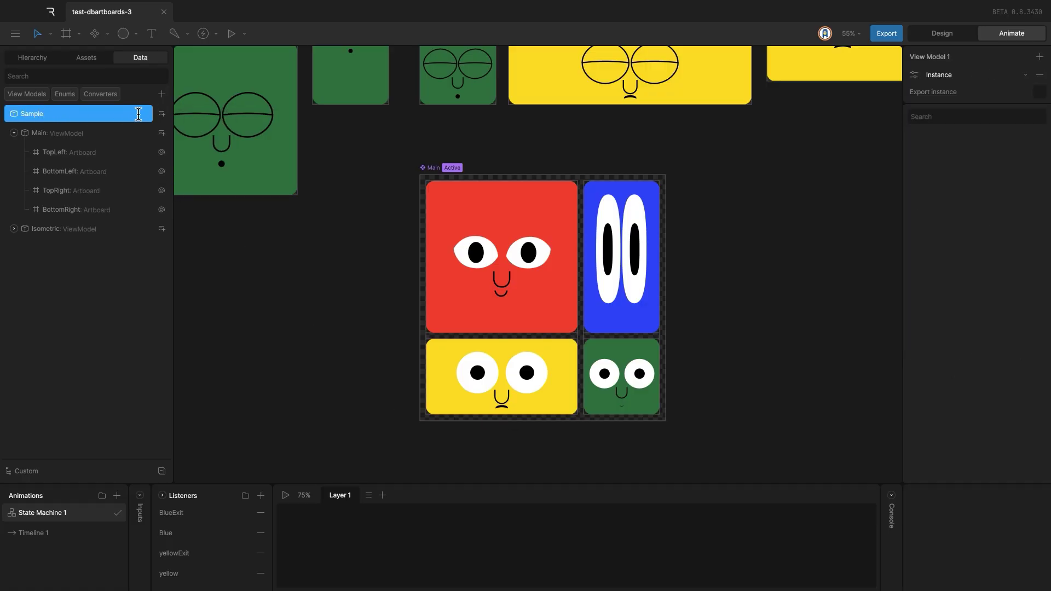
pyautogui.click(162, 113)
pyautogui.click(217, 252)
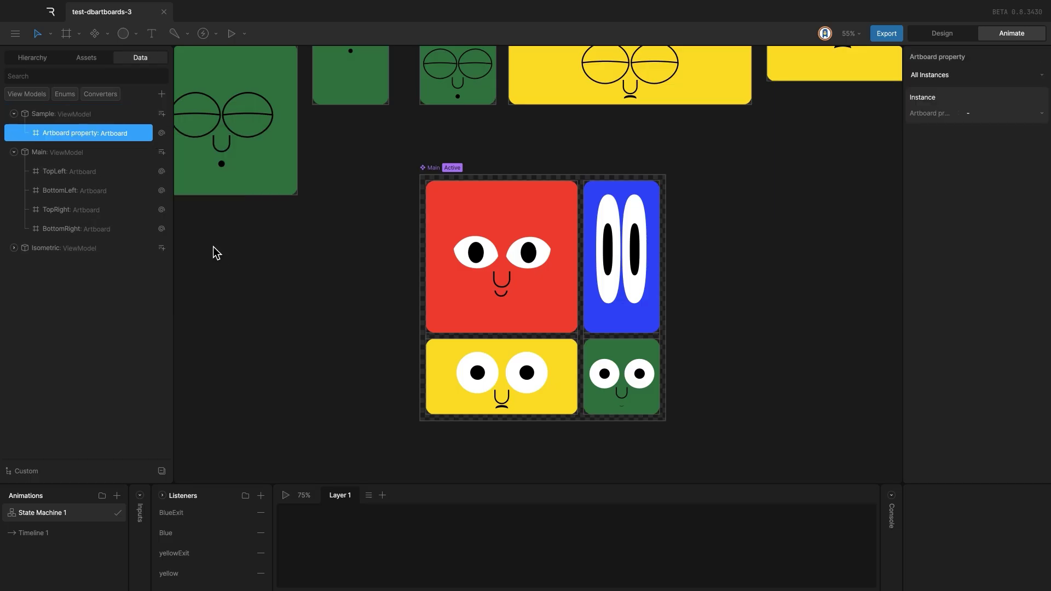
pyautogui.doubleClick(110, 133)
# - Draw a 738 × 738 artboard with the Artboard tool and open its Data Bind Model choices
pyautogui.write('L')
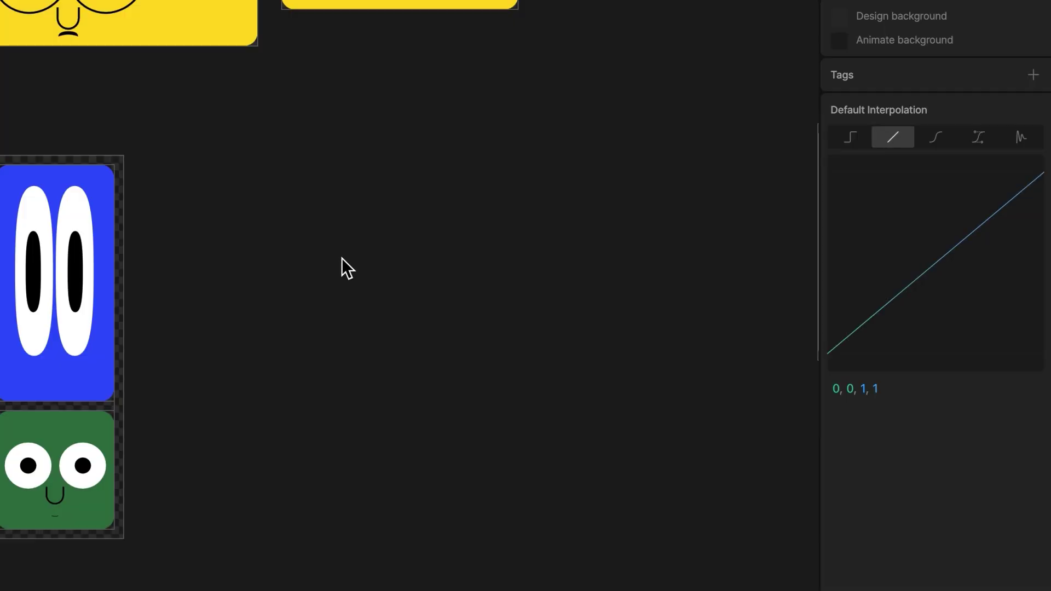
pyautogui.press('a')
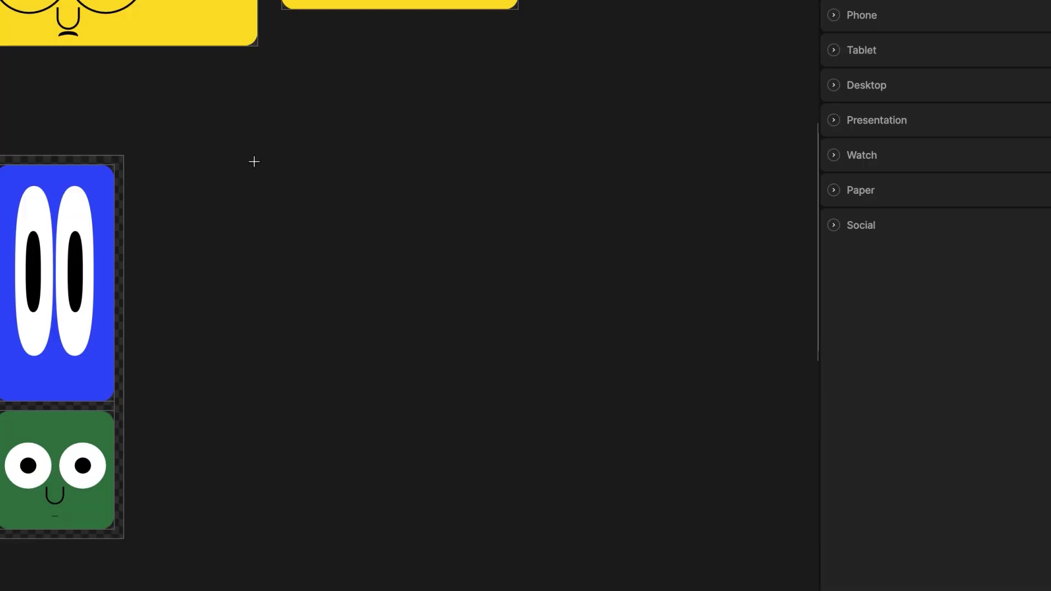
pyautogui.moveTo(259, 165); pyautogui.dragTo(608, 514)
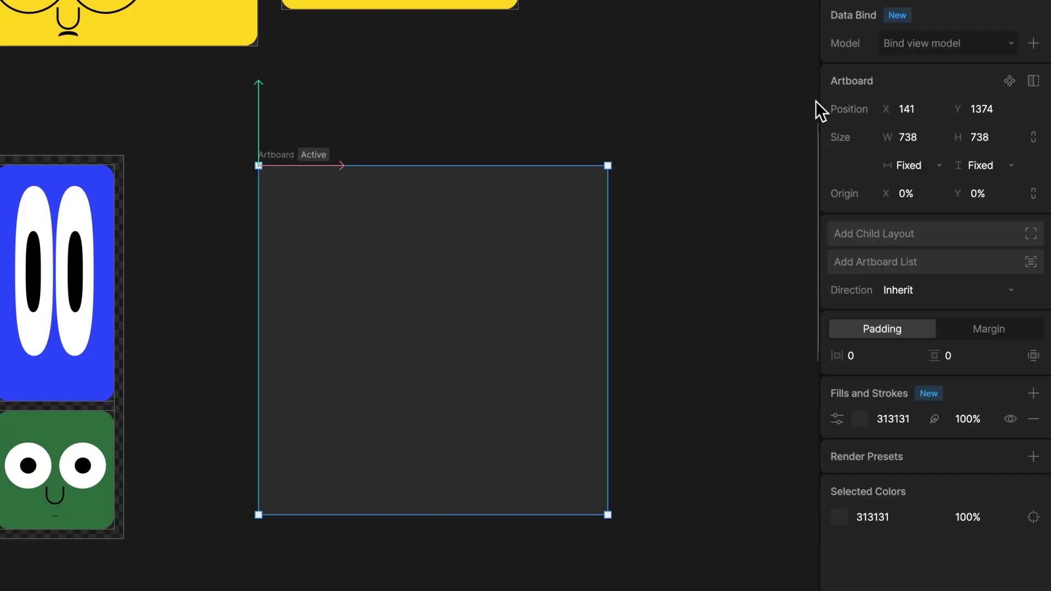
pyautogui.click(930, 43)
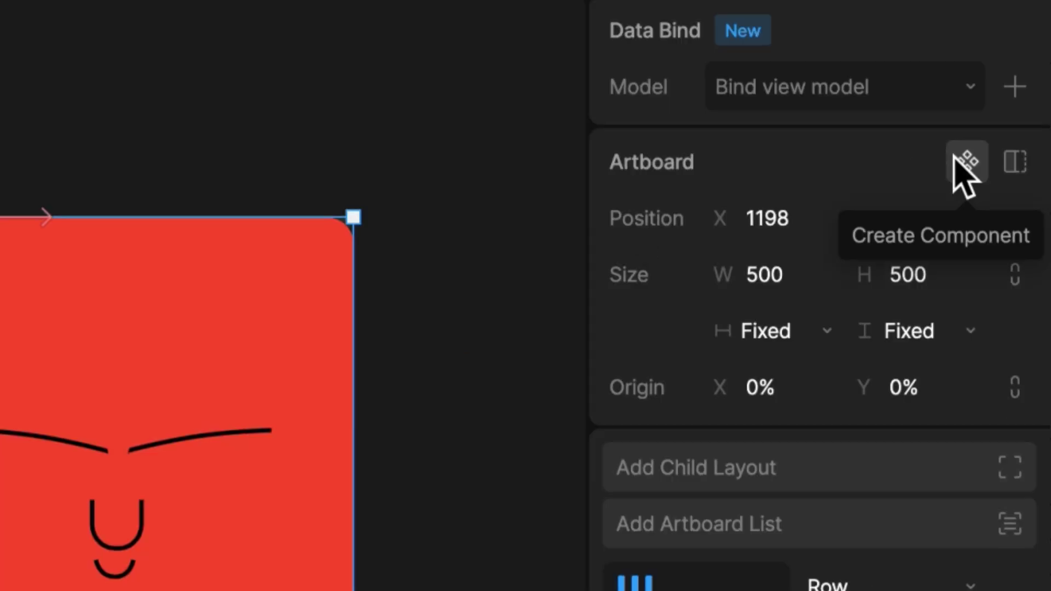
# - Make Red a component, nest it in the new artboard, and centre it horizontally and vertically
pyautogui.click(956, 160)
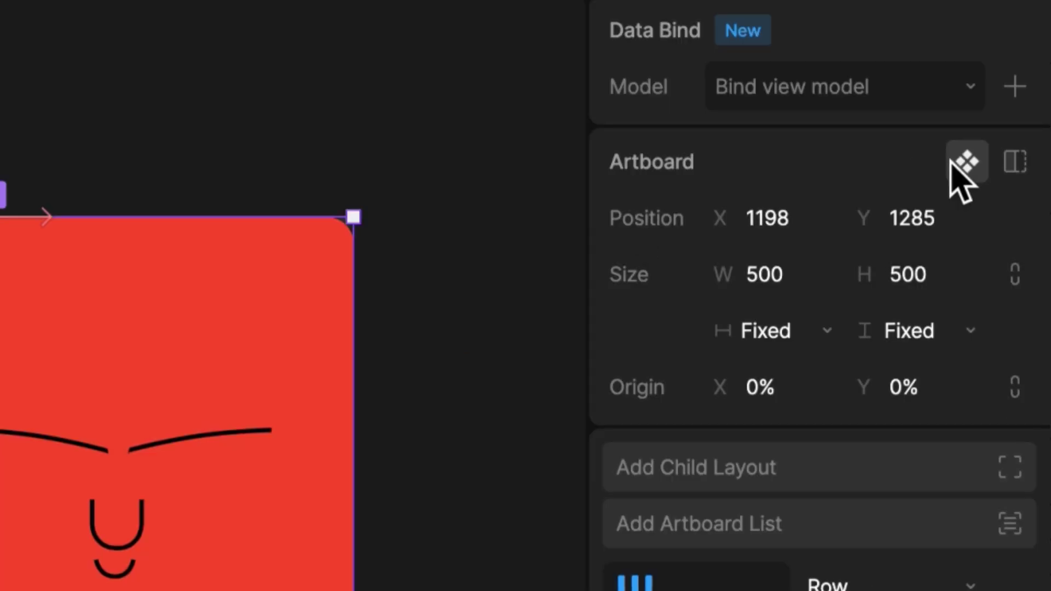
pyautogui.click(553, 177)
pyautogui.press('n')
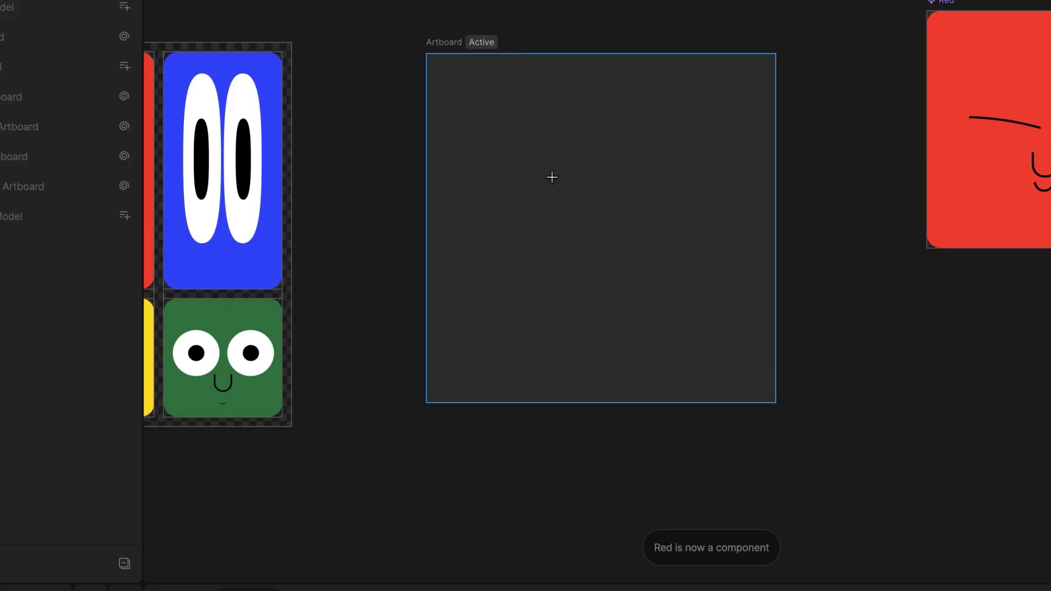
pyautogui.click(552, 177)
pyautogui.click(648, 482)
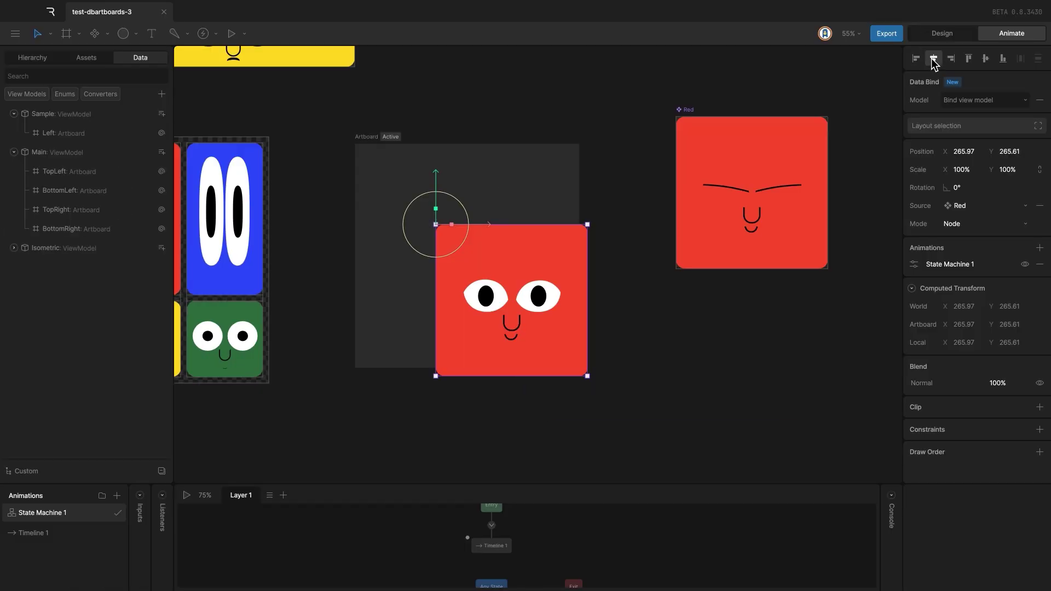
pyautogui.click(933, 59)
pyautogui.click(985, 59)
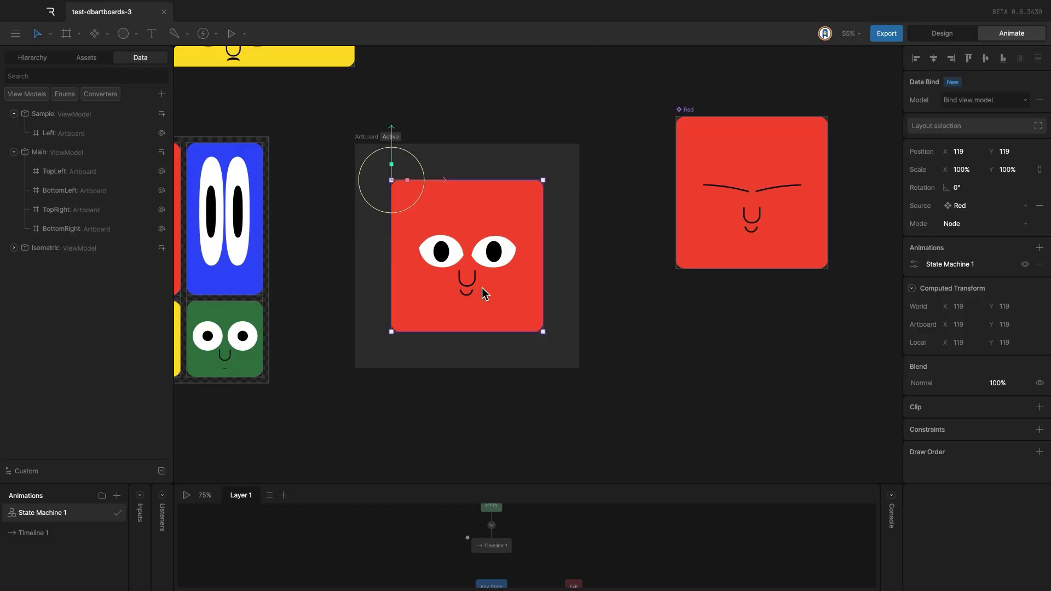
# - Set the nested Red face to Layout mode and wrap it in a layout
pyautogui.click(1005, 223)
pyautogui.click(989, 273)
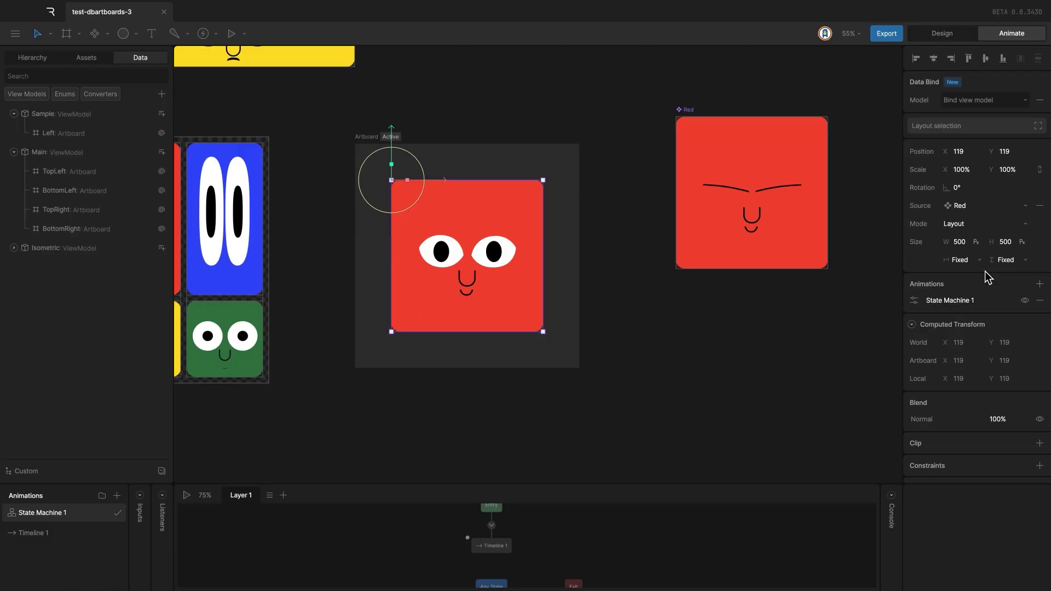
pyautogui.rightClick(511, 286)
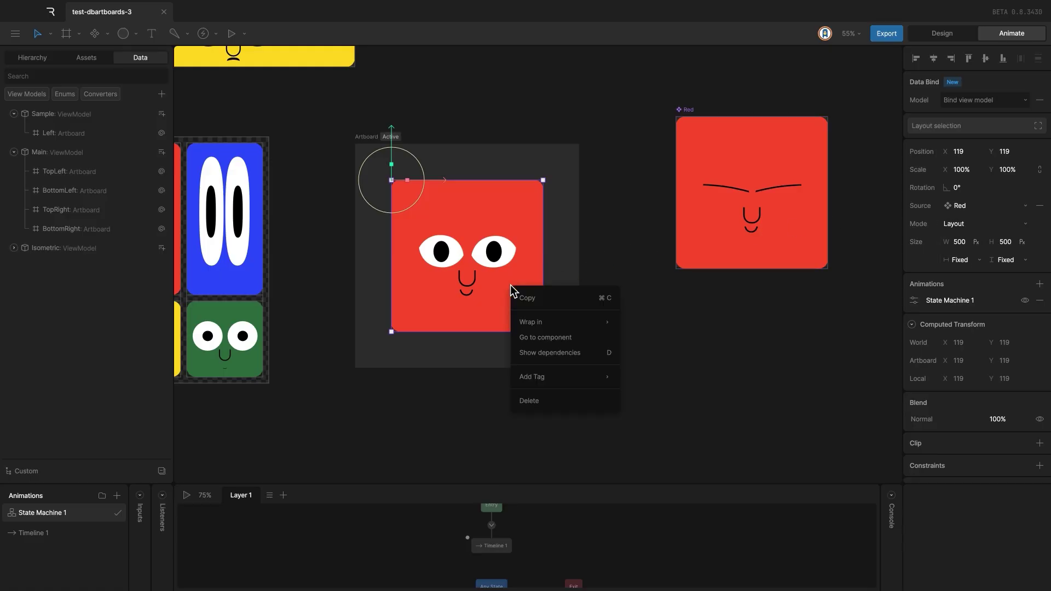
pyautogui.moveTo(541, 321)
pyautogui.click(674, 321)
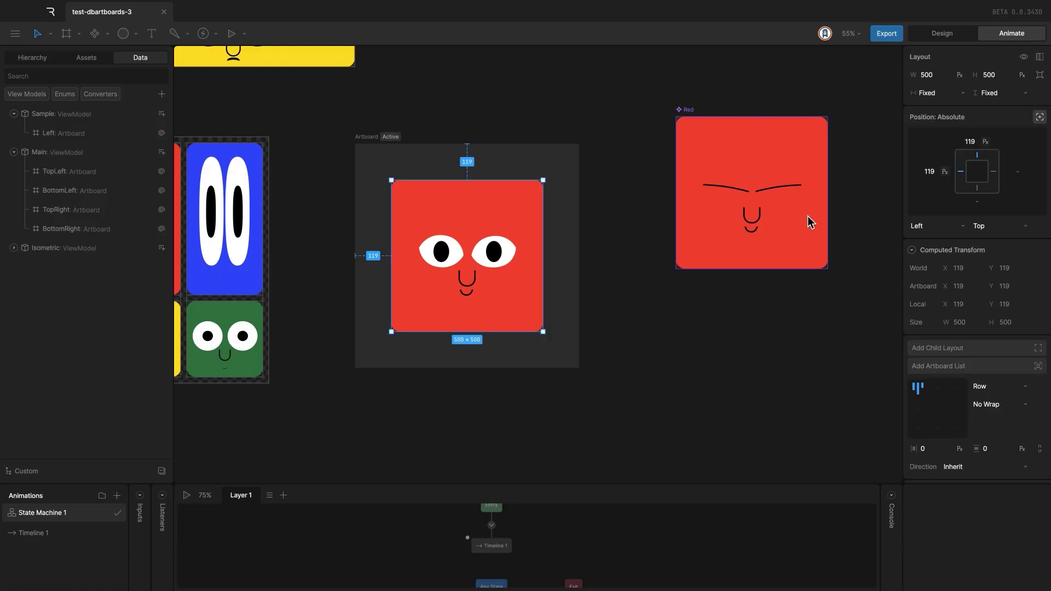
# - Make the layout Constrained by Parent, Fill in width and height, with centre alignment
pyautogui.click(1039, 118)
pyautogui.click(936, 93)
pyautogui.click(925, 122)
pyautogui.click(1001, 93)
pyautogui.click(988, 122)
pyautogui.click(937, 315)
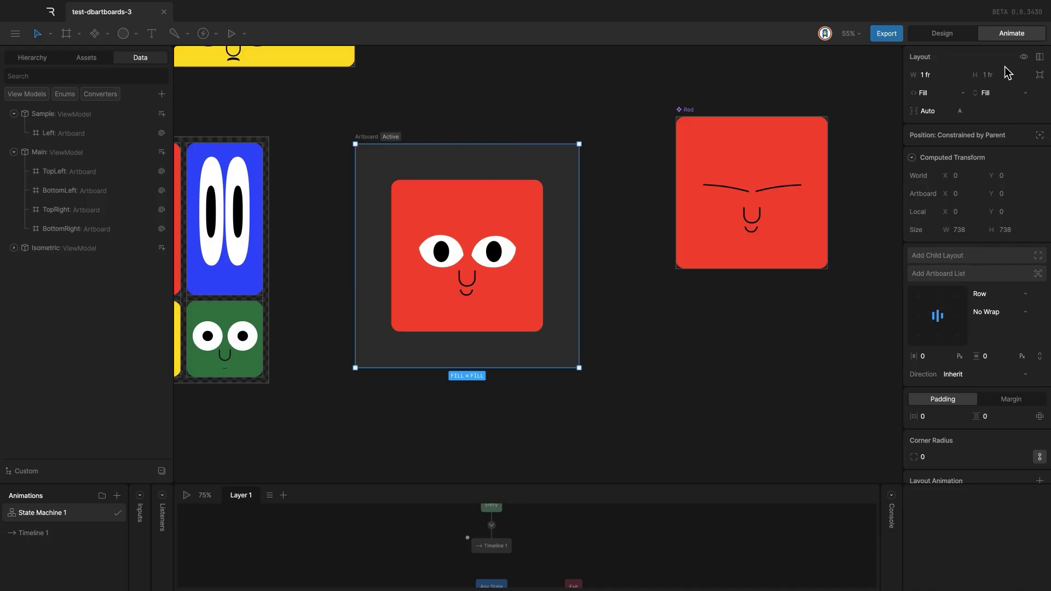
# - Set the new artboard's width and height sizing to Hug
pyautogui.click(372, 141)
pyautogui.click(959, 172)
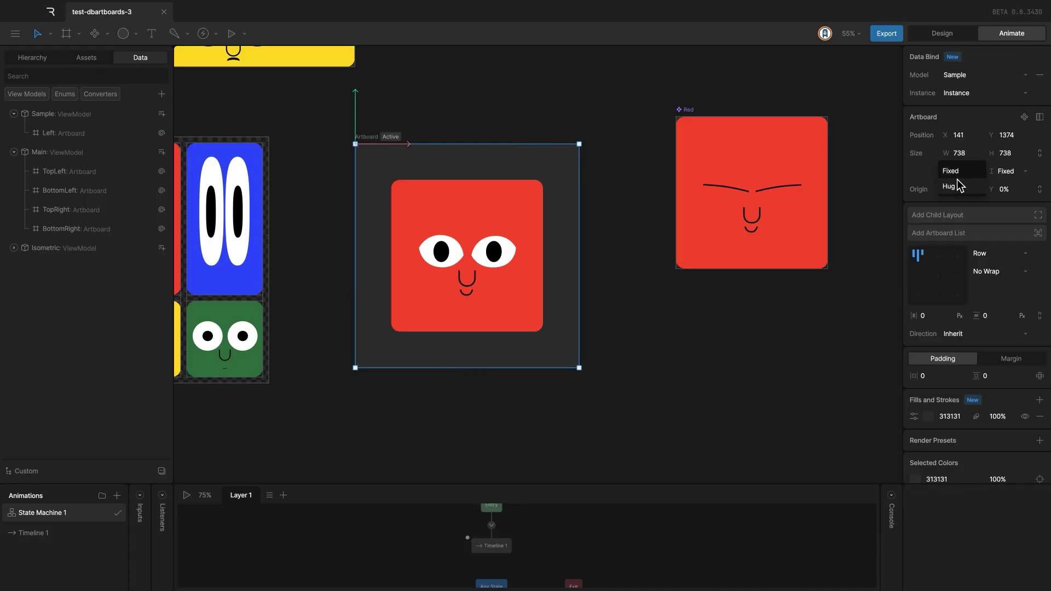
pyautogui.click(959, 186)
pyautogui.click(1006, 171)
pyautogui.click(1014, 186)
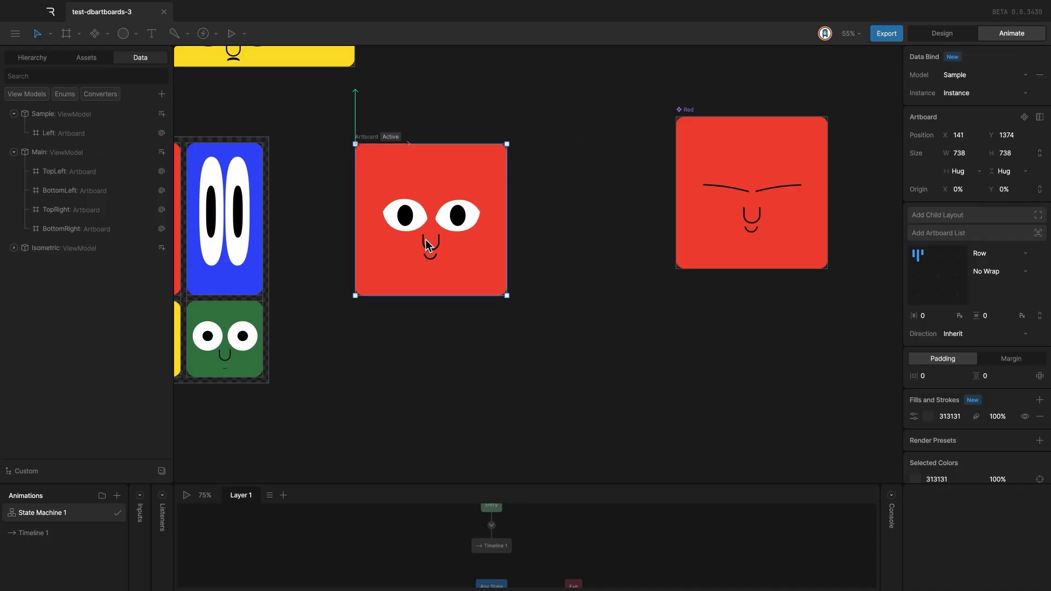
pyautogui.click(33, 57)
# - Rename Row to 'Left' and data-bind the nested Red component's Source to Sample's Left property
pyautogui.doubleClick(83, 98)
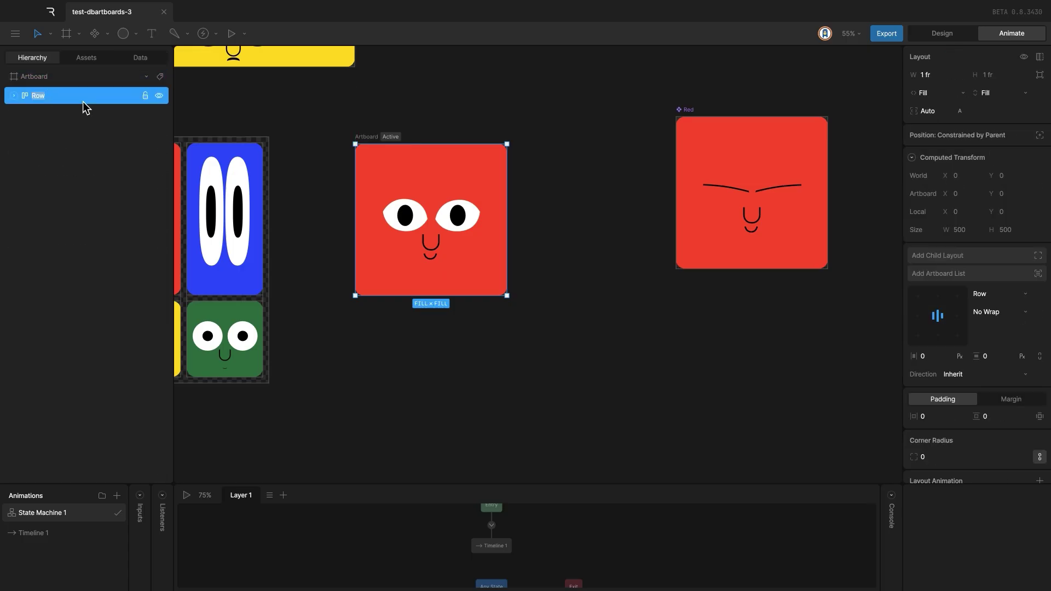
pyautogui.write('Left')
pyautogui.click(102, 115)
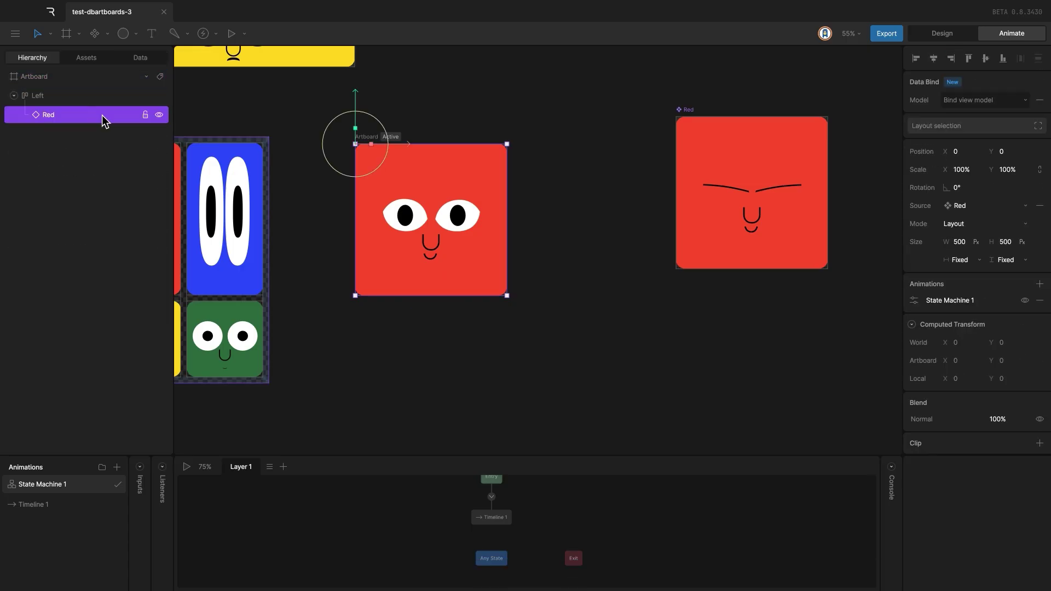
pyautogui.rightClick(981, 206)
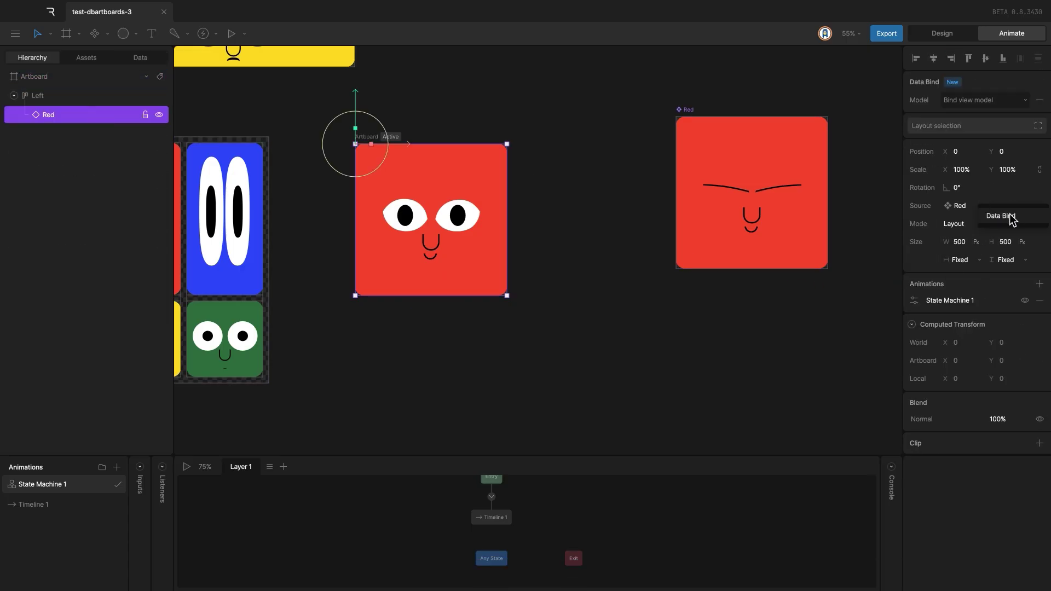
pyautogui.click(1024, 217)
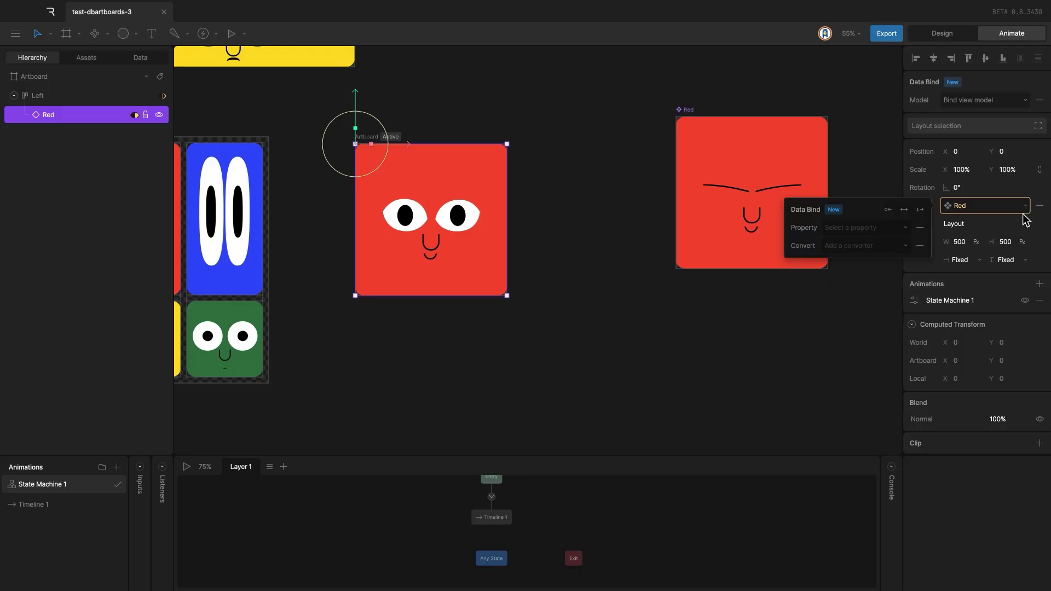
pyautogui.click(886, 227)
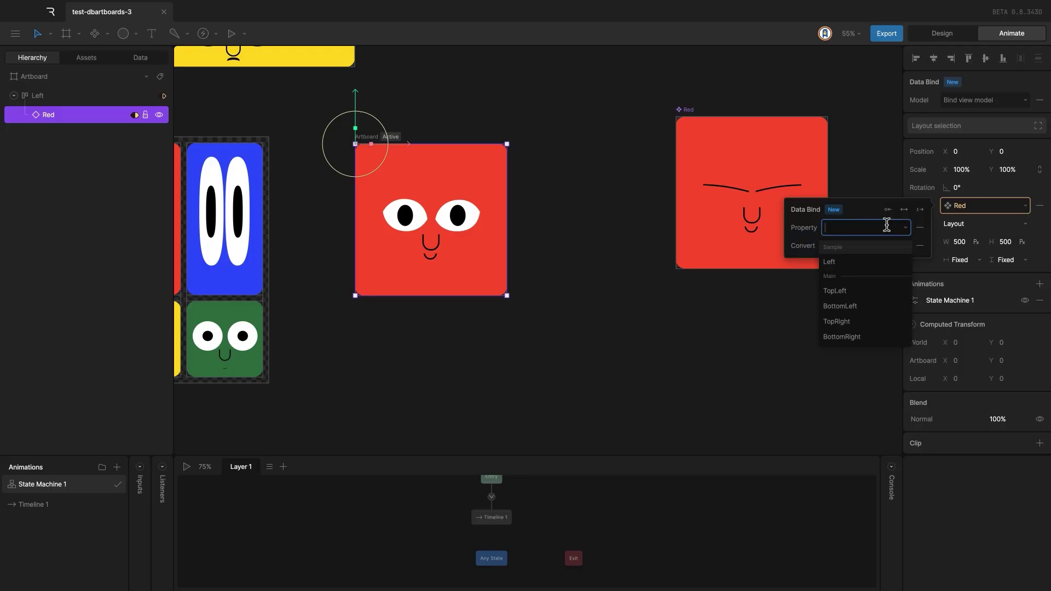
pyautogui.click(886, 267)
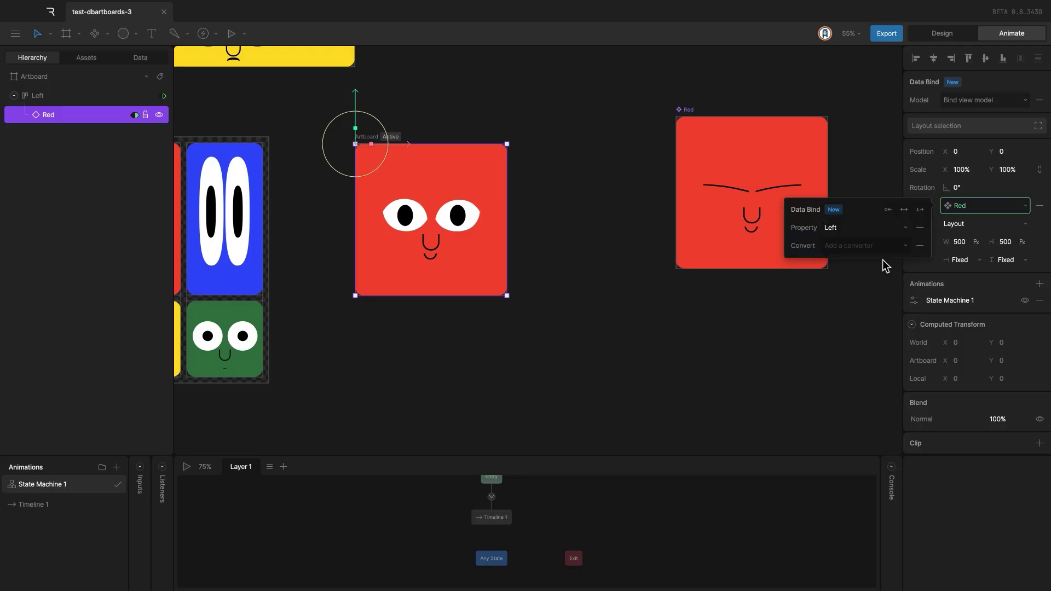
# - In the Data panel, set the Sample instance's Left artboard value to Red
pyautogui.click(144, 58)
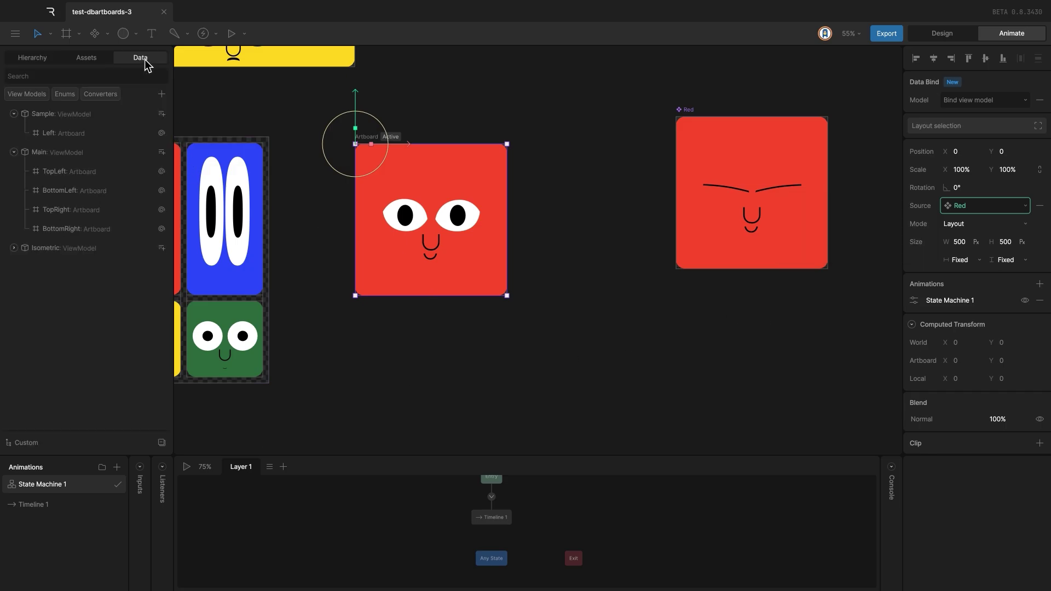
pyautogui.click(98, 114)
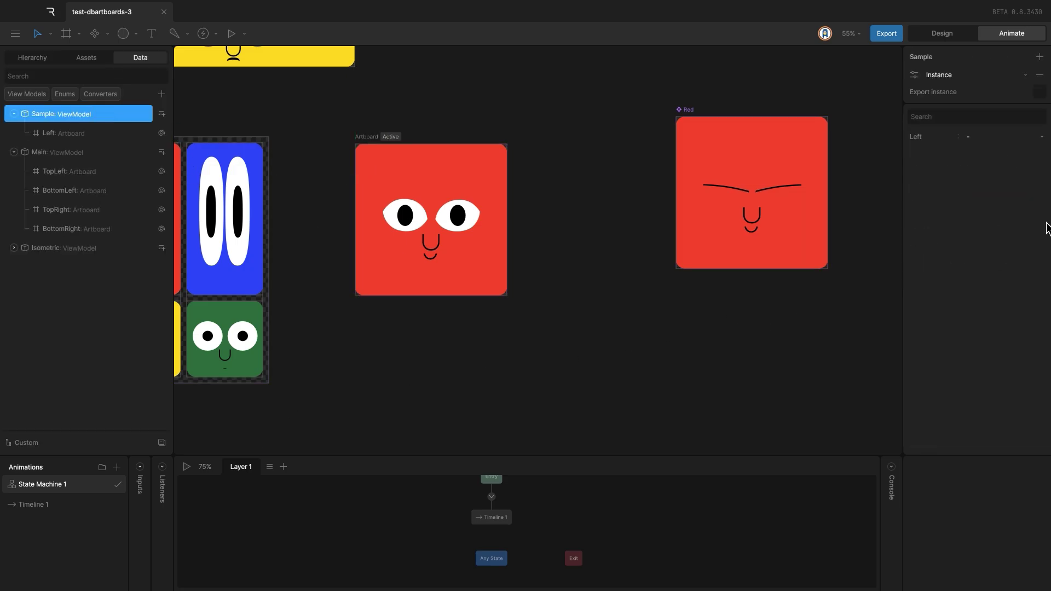
pyautogui.click(1007, 144)
pyautogui.click(1010, 271)
# - Play the preview, trying greenWide, blueWide and yellowWide for Left before returning to Red
pyautogui.press('f')
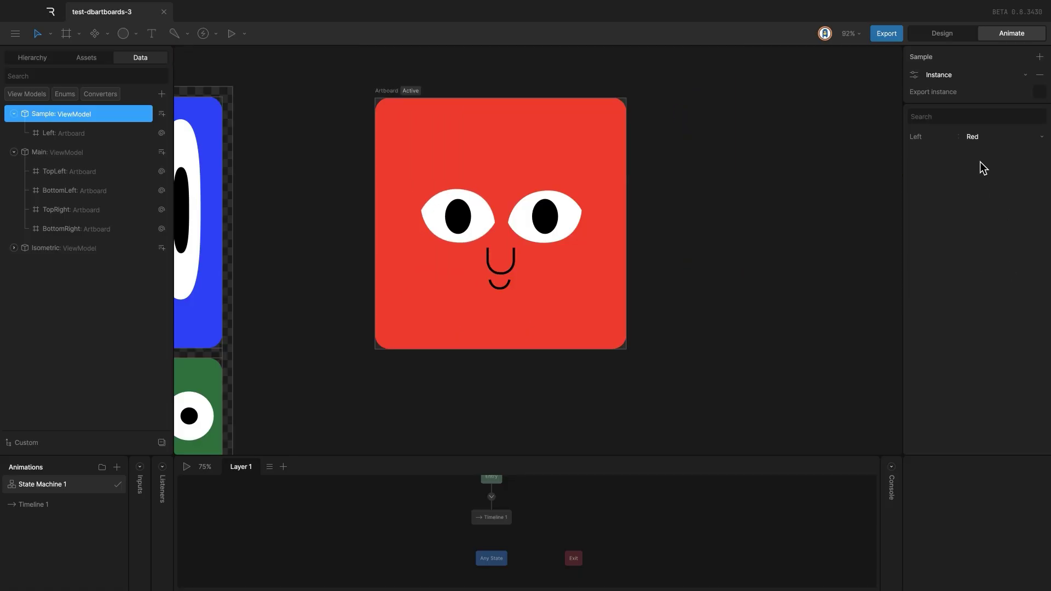
pyautogui.press('space')
pyautogui.click(1004, 138)
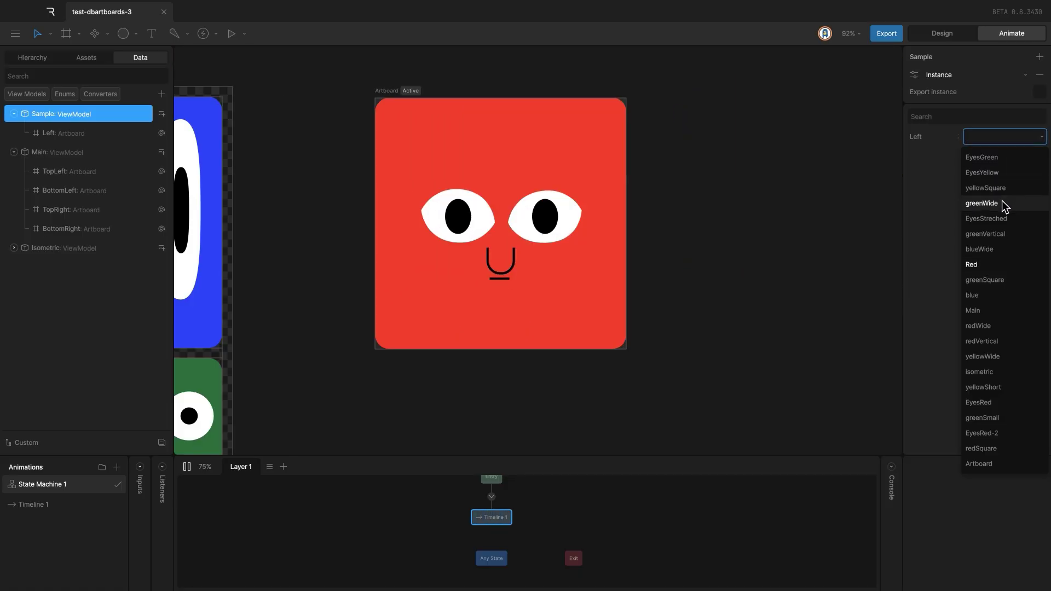
pyautogui.click(1001, 200)
pyautogui.click(991, 136)
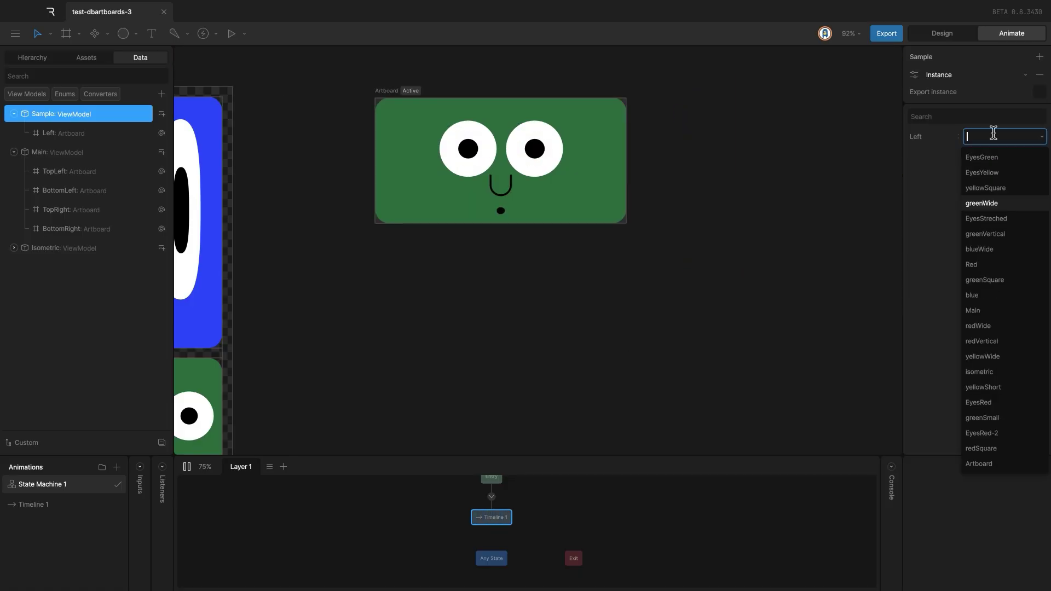
pyautogui.click(995, 247)
pyautogui.click(997, 136)
pyautogui.click(1001, 359)
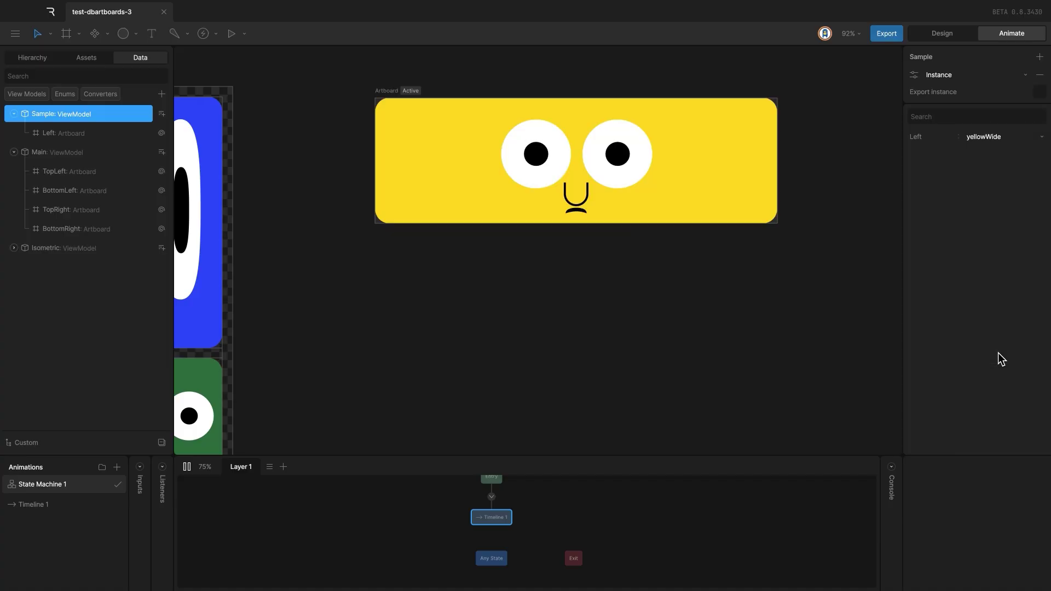
pyautogui.click(1001, 136)
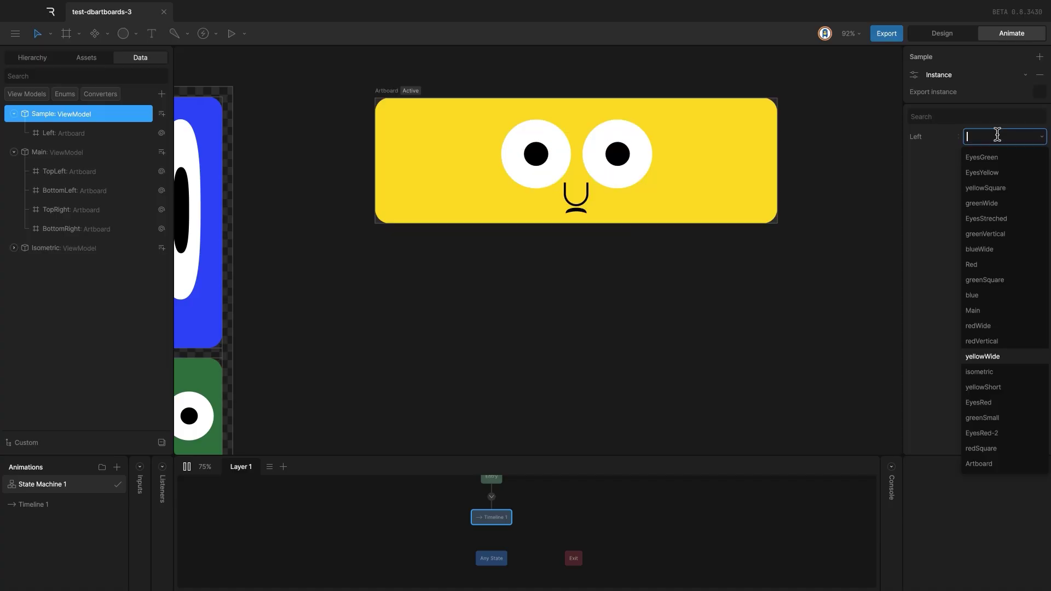
pyautogui.click(992, 264)
# - Stop the preview and select the Left layout in the Hierarchy
pyautogui.click(187, 466)
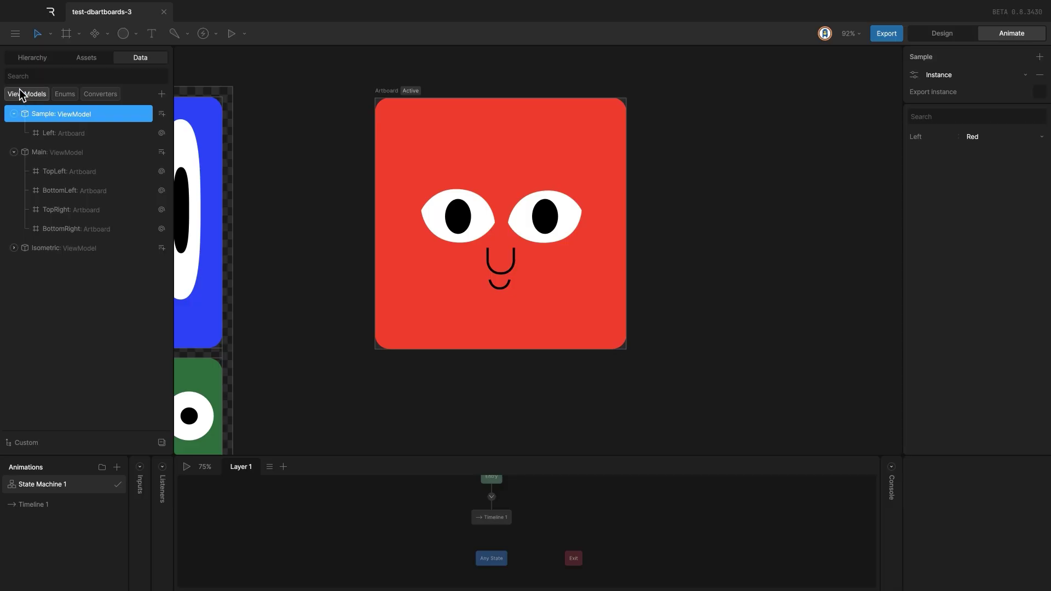
pyautogui.click(28, 58)
pyautogui.click(38, 97)
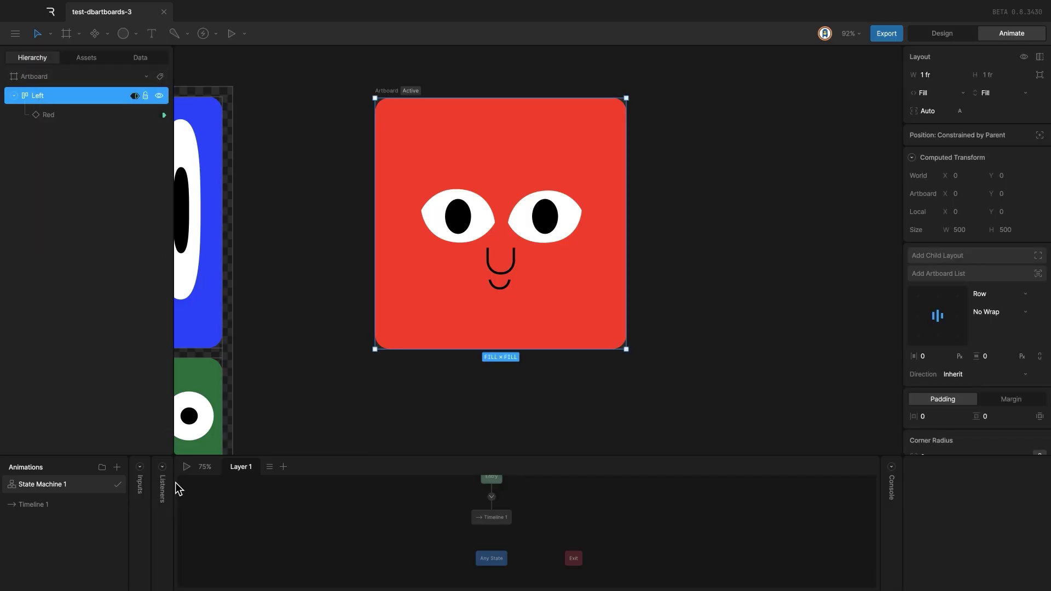
# - Add a listener on Left that sets Sample's Left property to yellowWide, then play the state machine
pyautogui.click(161, 467)
pyautogui.click(260, 467)
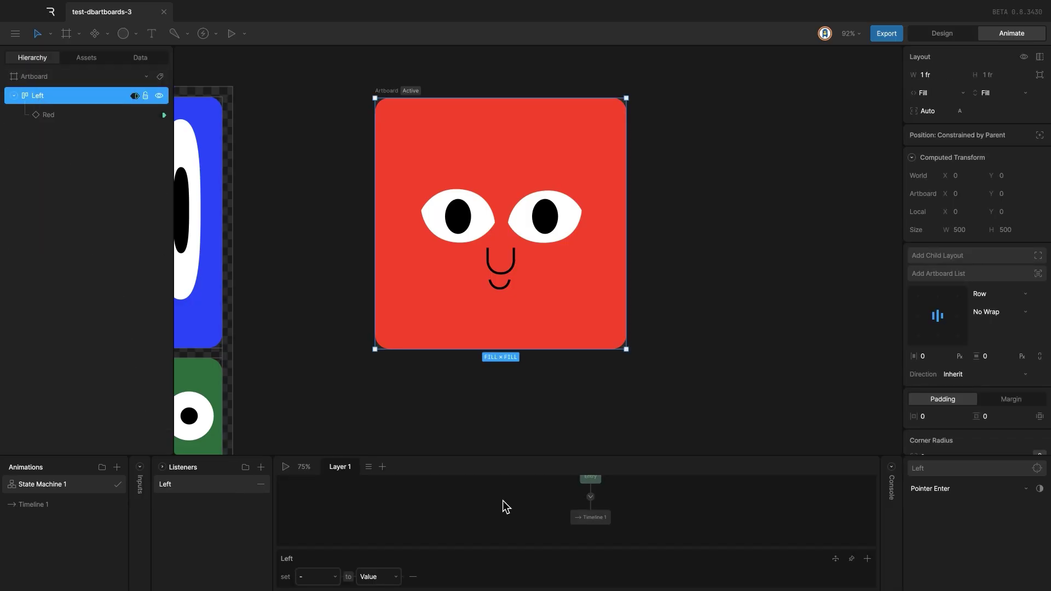
pyautogui.click(337, 574)
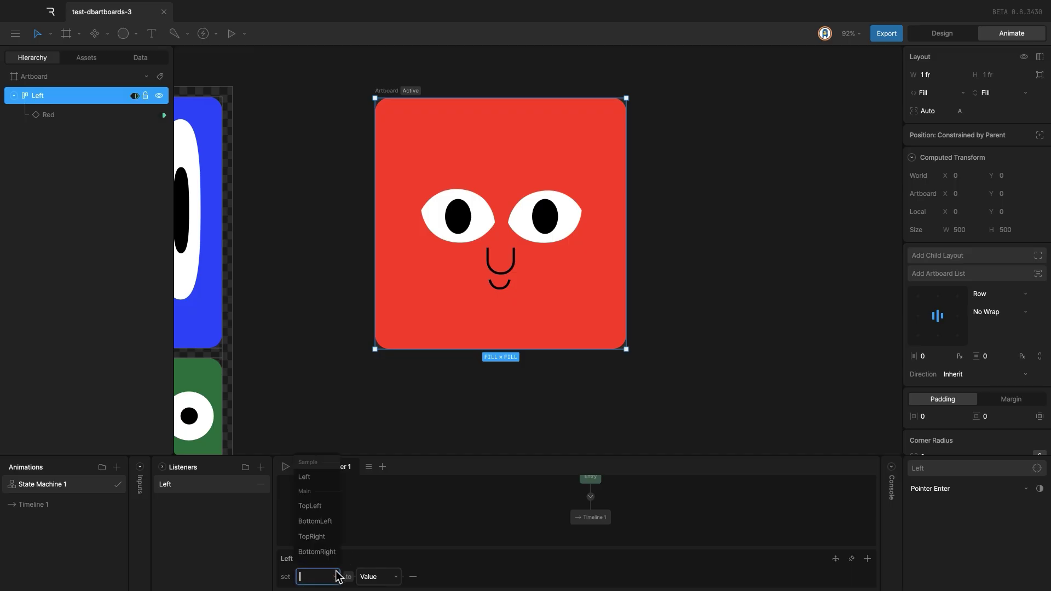
pyautogui.click(334, 475)
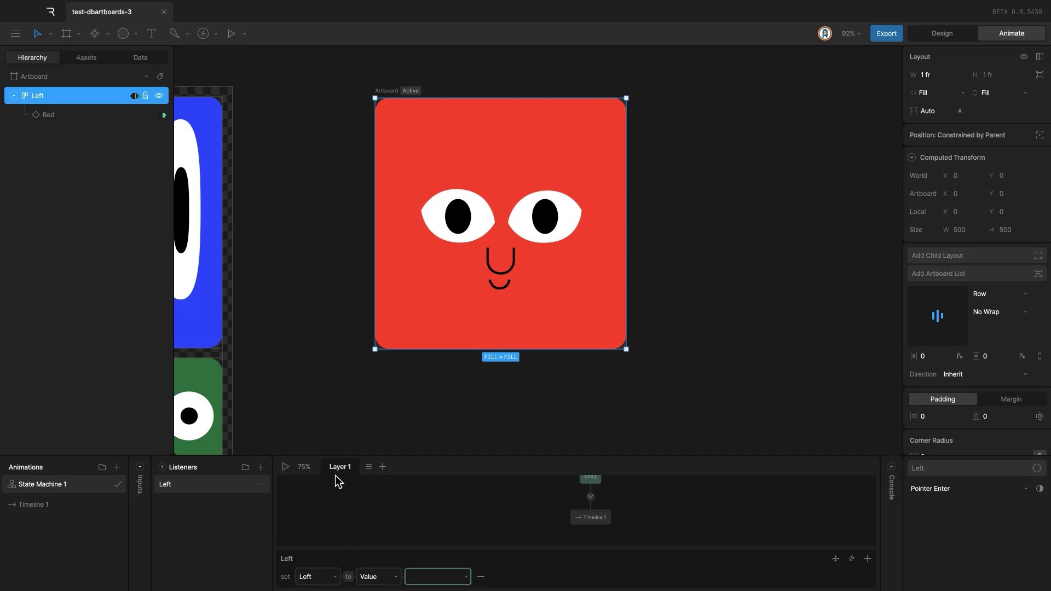
pyautogui.click(448, 579)
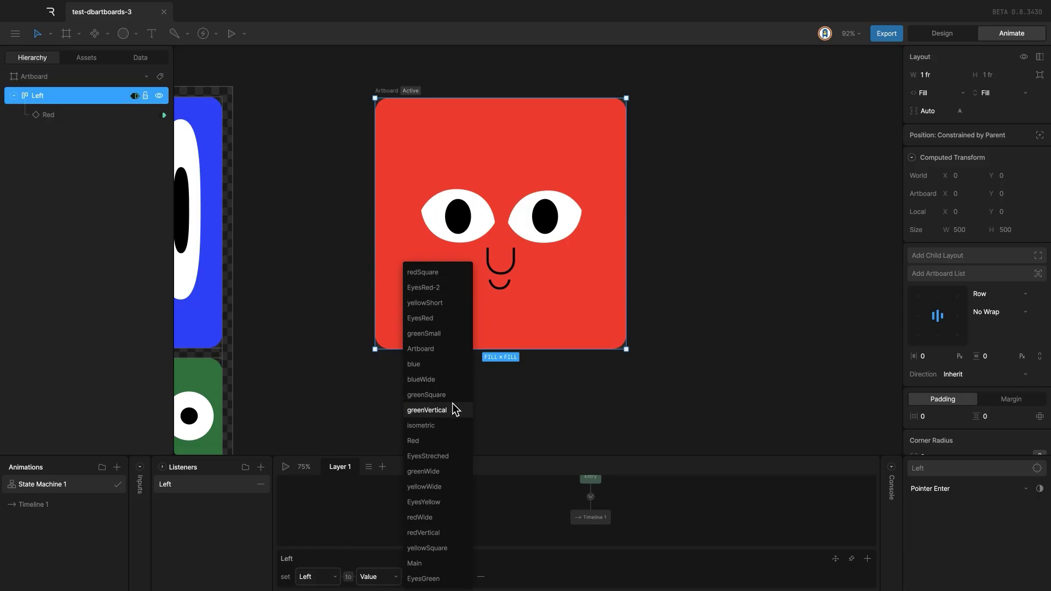
pyautogui.click(443, 486)
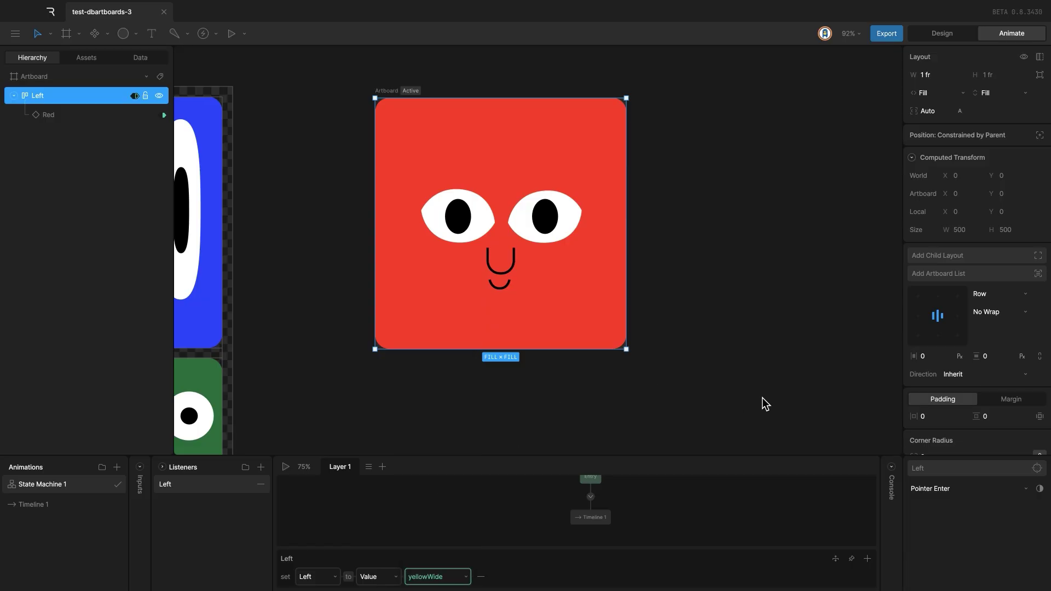
pyautogui.click(285, 466)
# - Confirm entering the Left layout swaps its face to yellowWide, then deselect the listener
pyautogui.moveTo(500, 220)
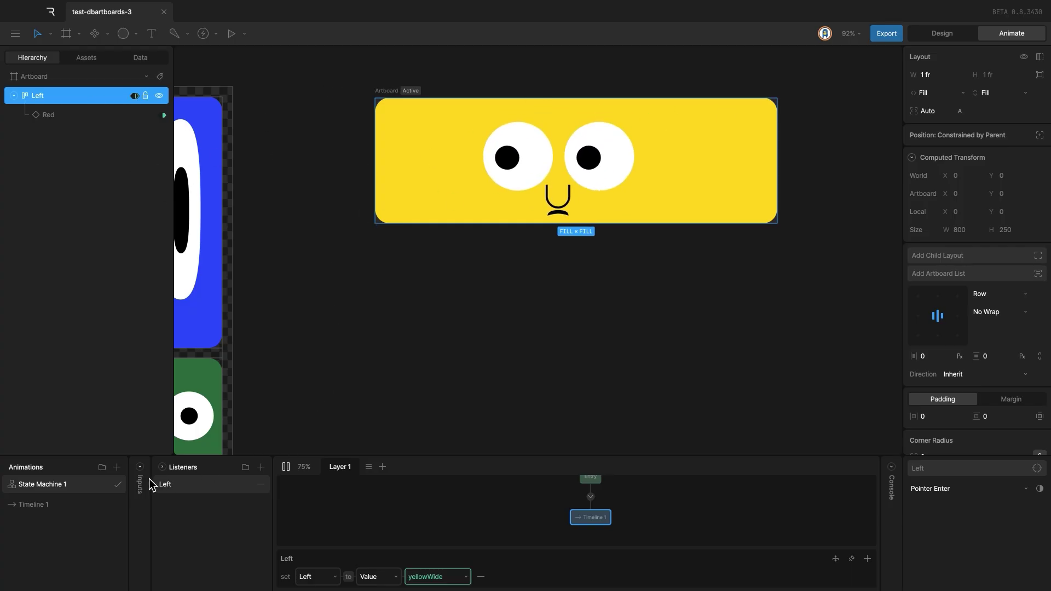
pyautogui.click(57, 97)
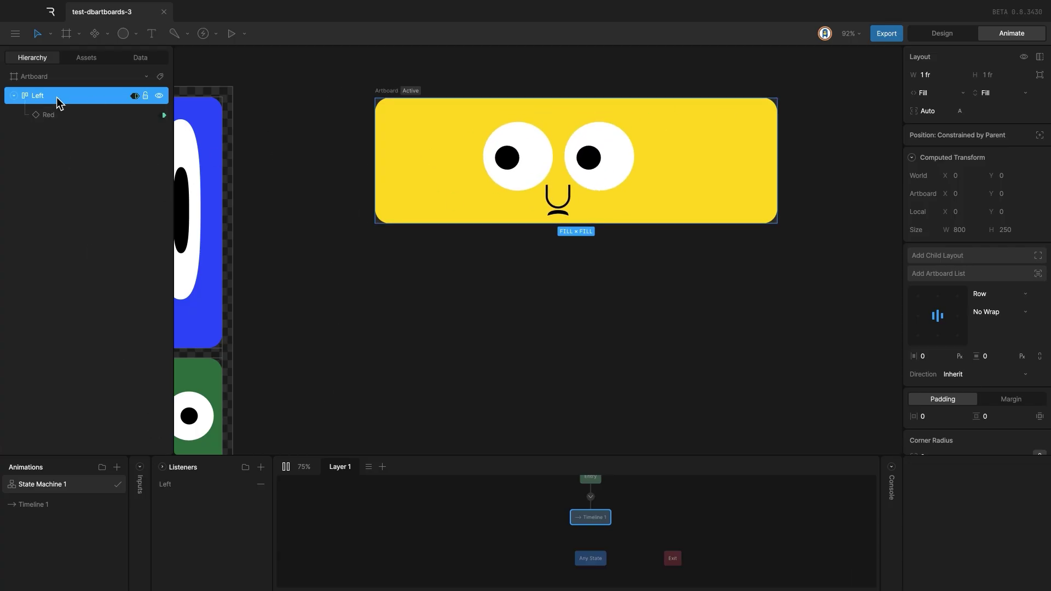
# - Add a Pointer Exit listener setting Left back to Red, then duplicate the Left layout
pyautogui.click(262, 473)
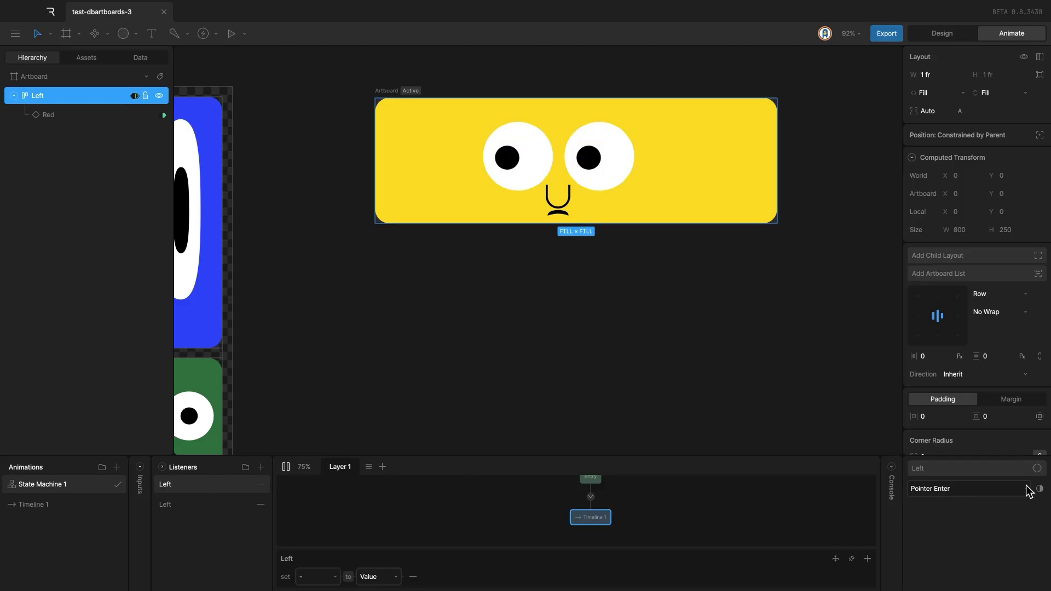
pyautogui.click(979, 489)
pyautogui.click(977, 397)
pyautogui.click(317, 576)
pyautogui.click(328, 478)
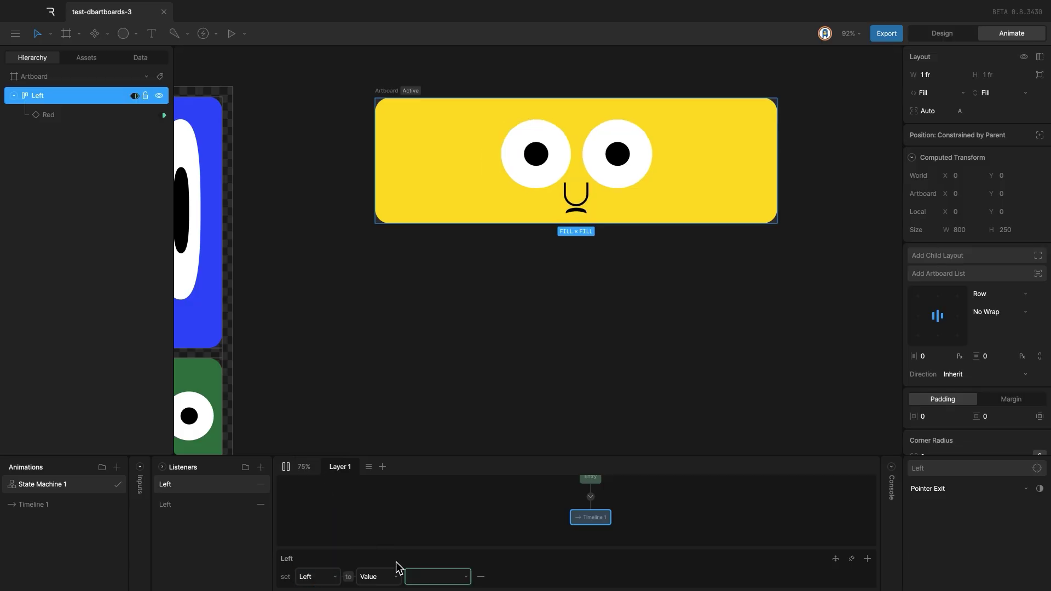
pyautogui.click(426, 579)
pyautogui.click(442, 437)
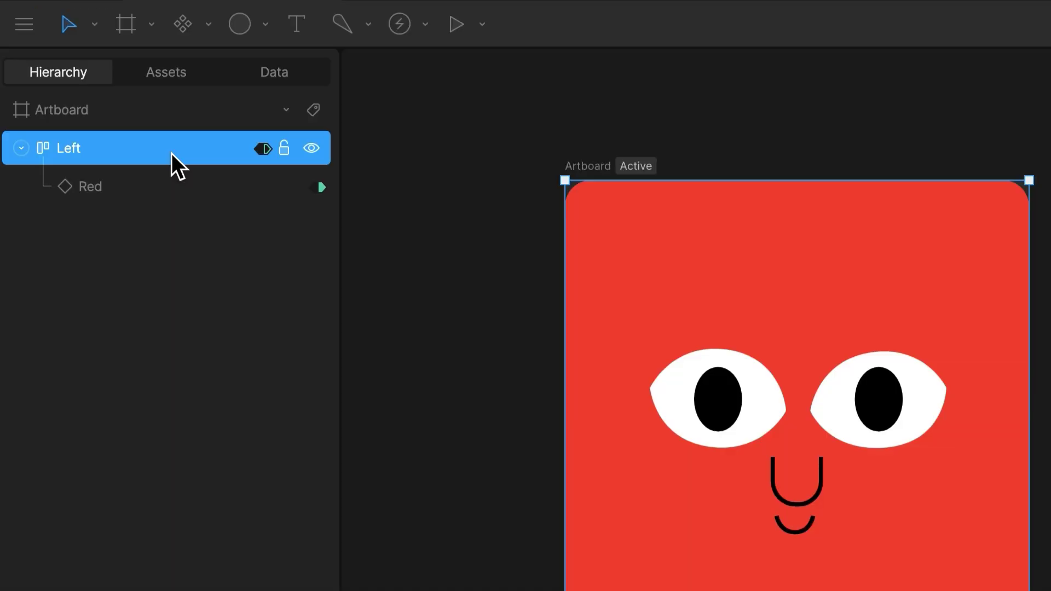
pyautogui.hotkey('ctrl', 'd')
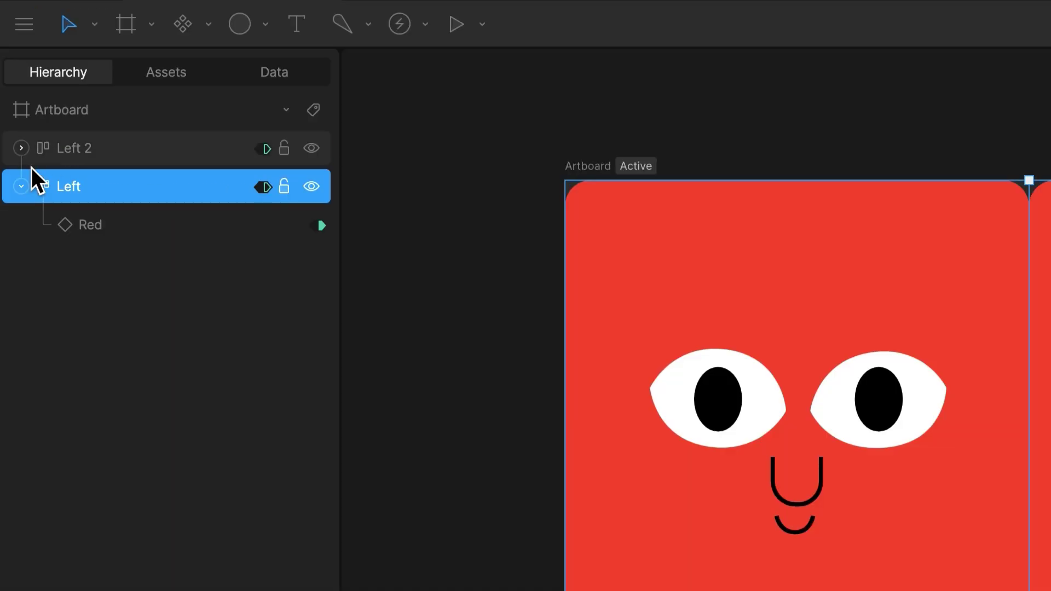
# - Keep Left above its duplicate and rename the copied layout 'Left 2' to Right
pyautogui.moveTo(15, 186); pyautogui.dragTo(137, 143)
pyautogui.click(133, 182)
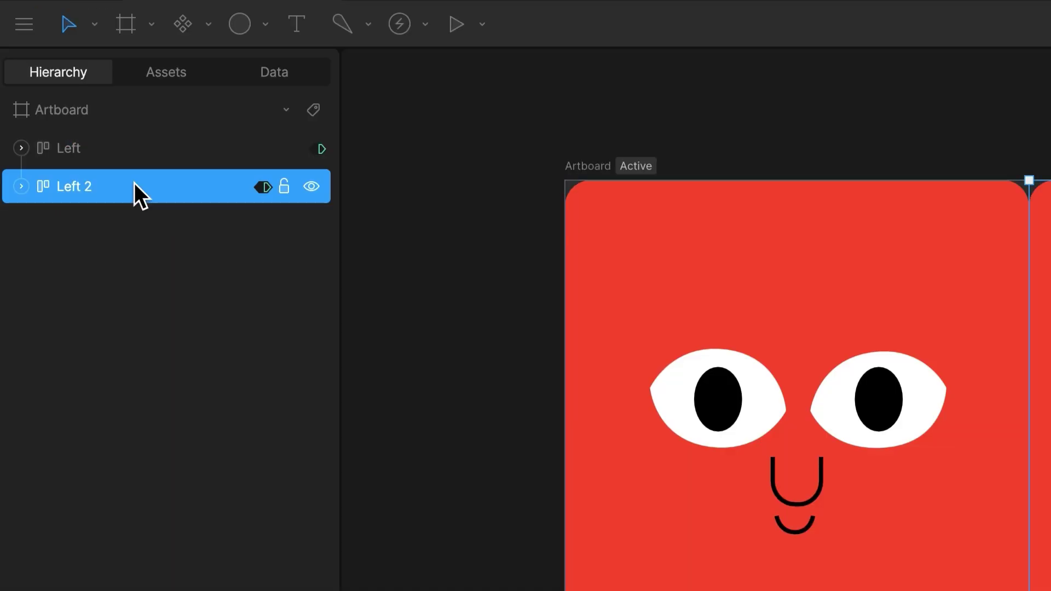
pyautogui.doubleClick(78, 187)
pyautogui.write('Right')
pyautogui.press('Return')
pyautogui.click(221, 216)
# - Add an Artboard property named Right to the Sample view model
pyautogui.click(288, 67)
pyautogui.click(232, 184)
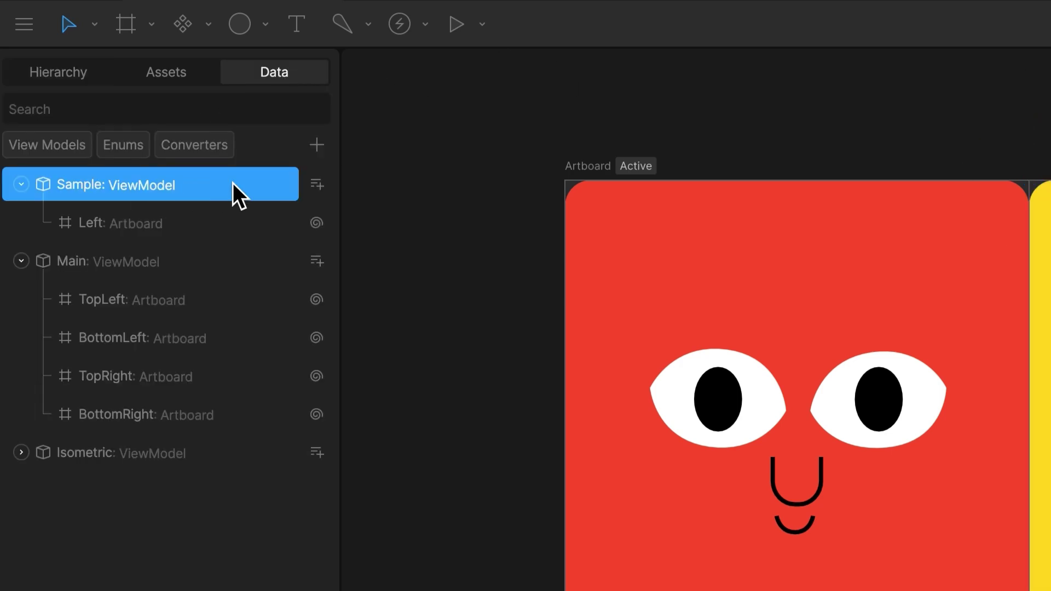
pyautogui.click(316, 185)
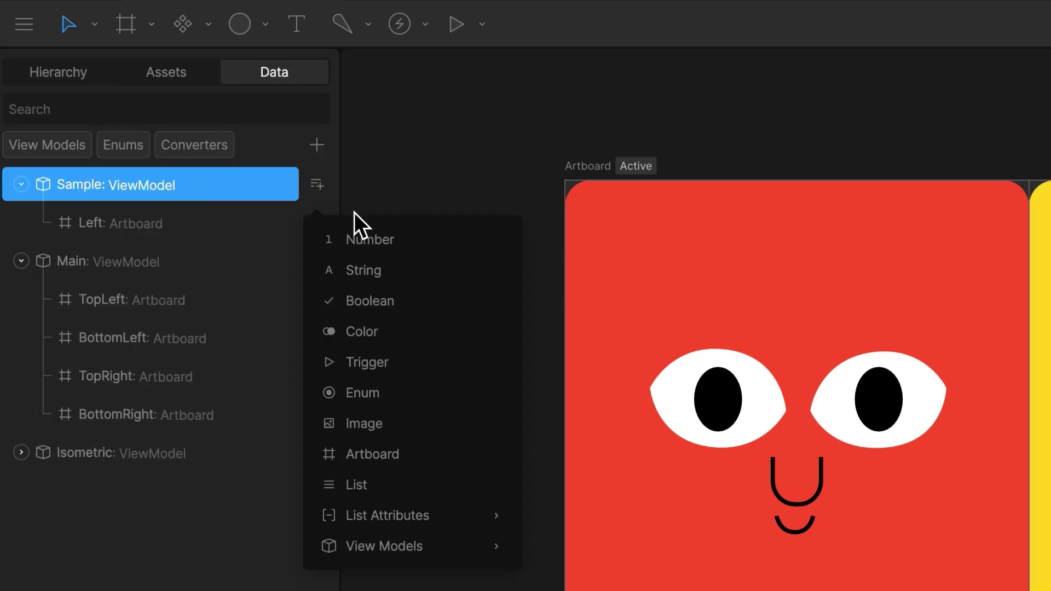
pyautogui.click(432, 463)
pyautogui.doubleClick(146, 222)
pyautogui.write('R')
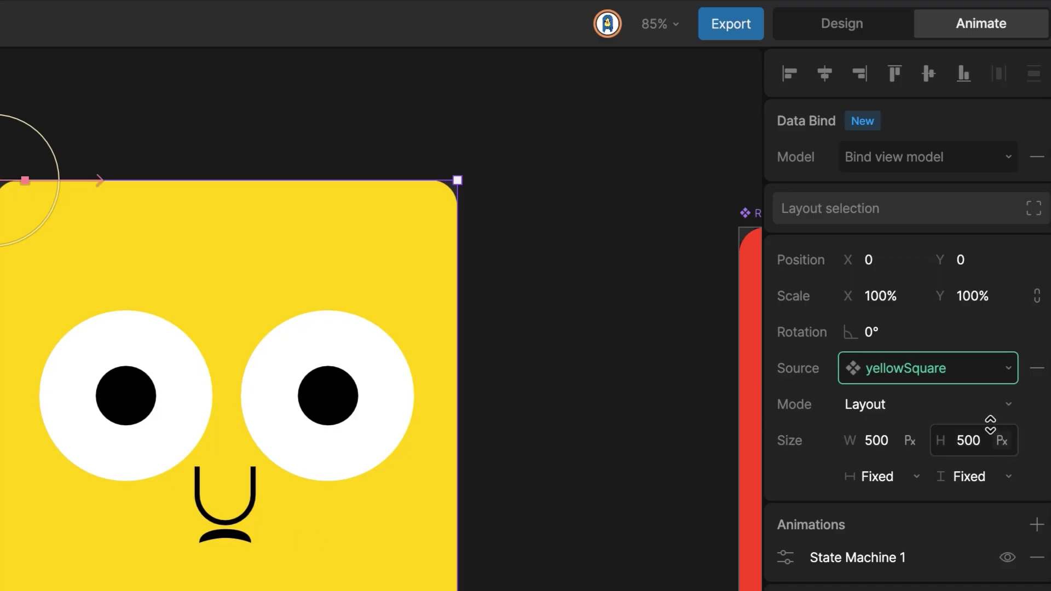
# - Data-bind the Right layout component's Source to the Right property
pyautogui.click(963, 373)
pyautogui.rightClick(962, 379)
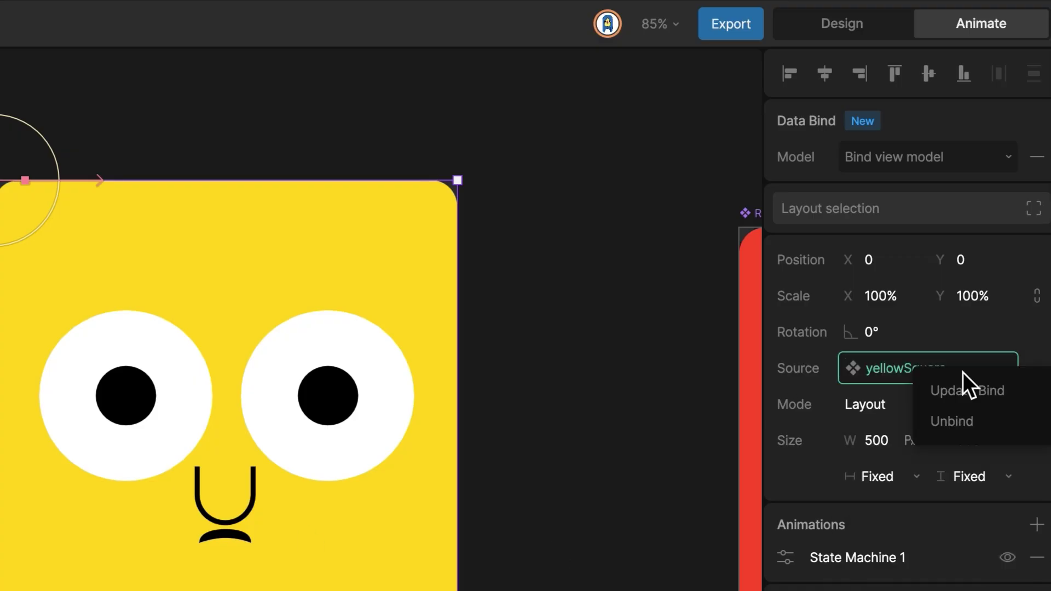
pyautogui.click(962, 389)
pyautogui.click(668, 408)
pyautogui.click(710, 478)
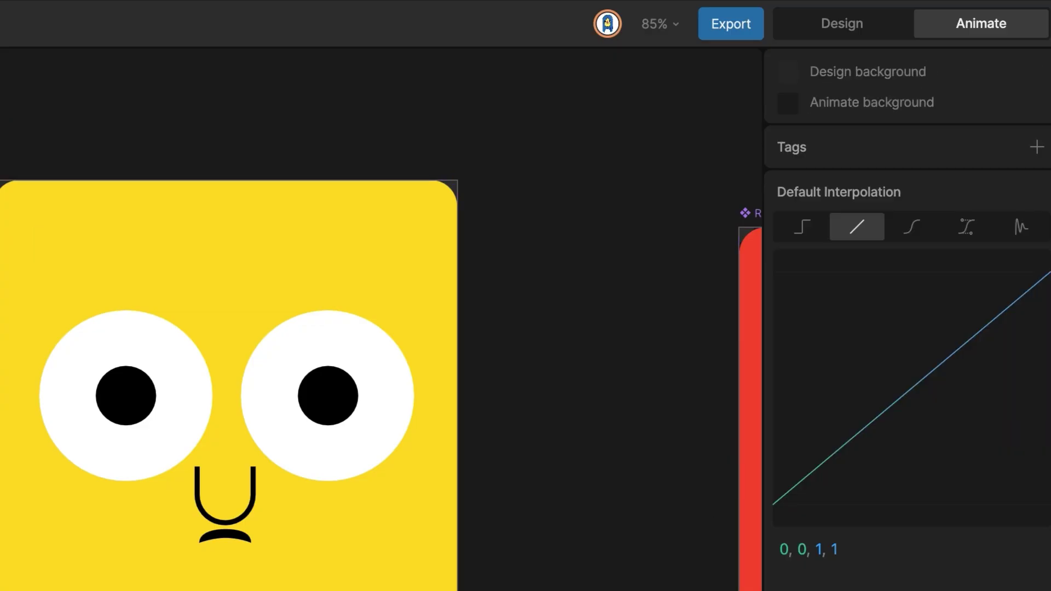
# - Make the Right listener set the Right property to the blue artboard
pyautogui.click(261, 466)
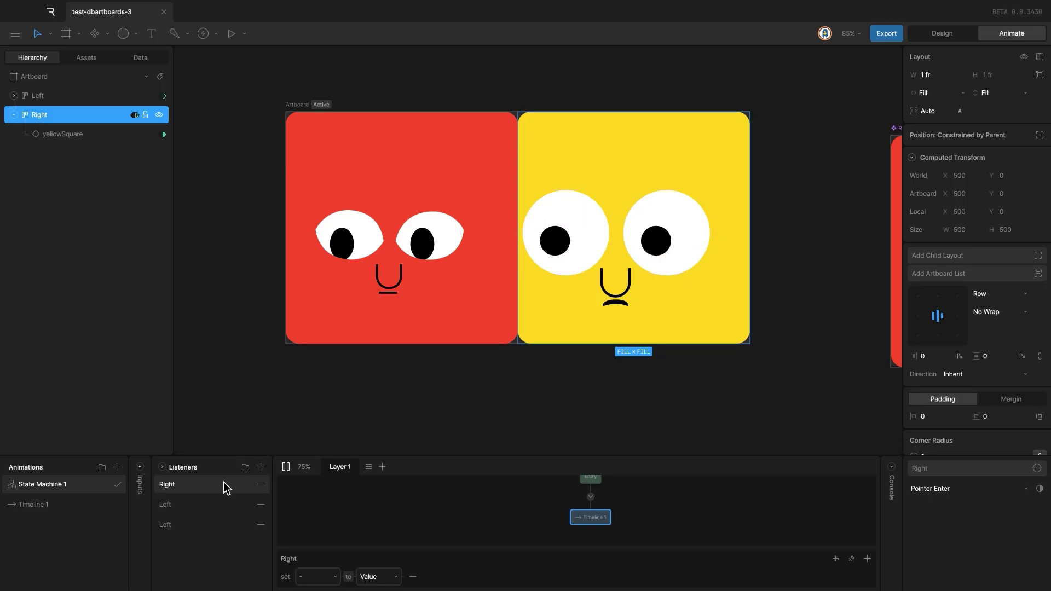
pyautogui.click(316, 576)
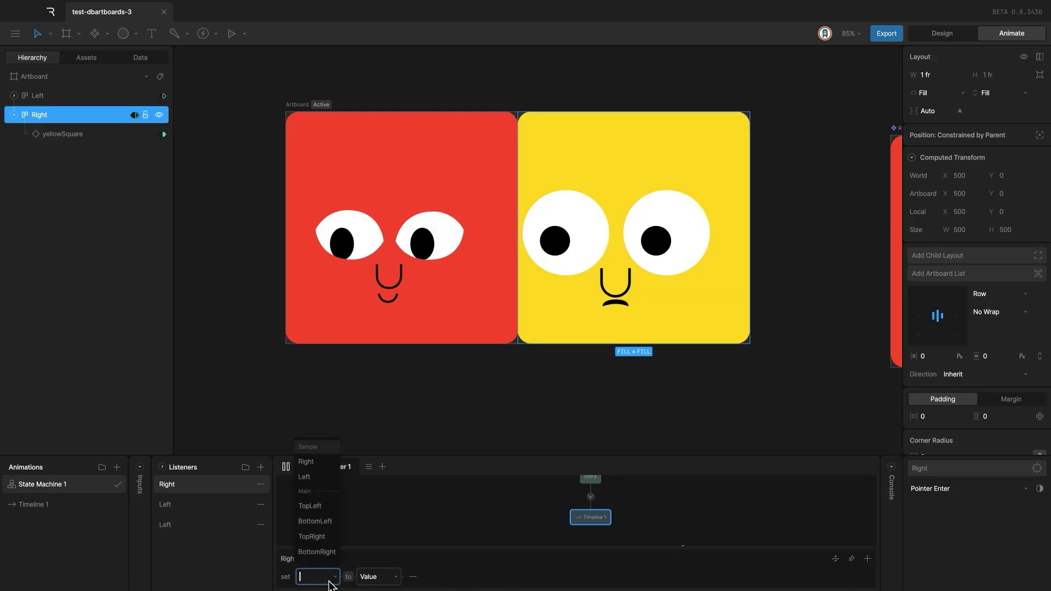
pyautogui.click(307, 459)
pyautogui.click(444, 579)
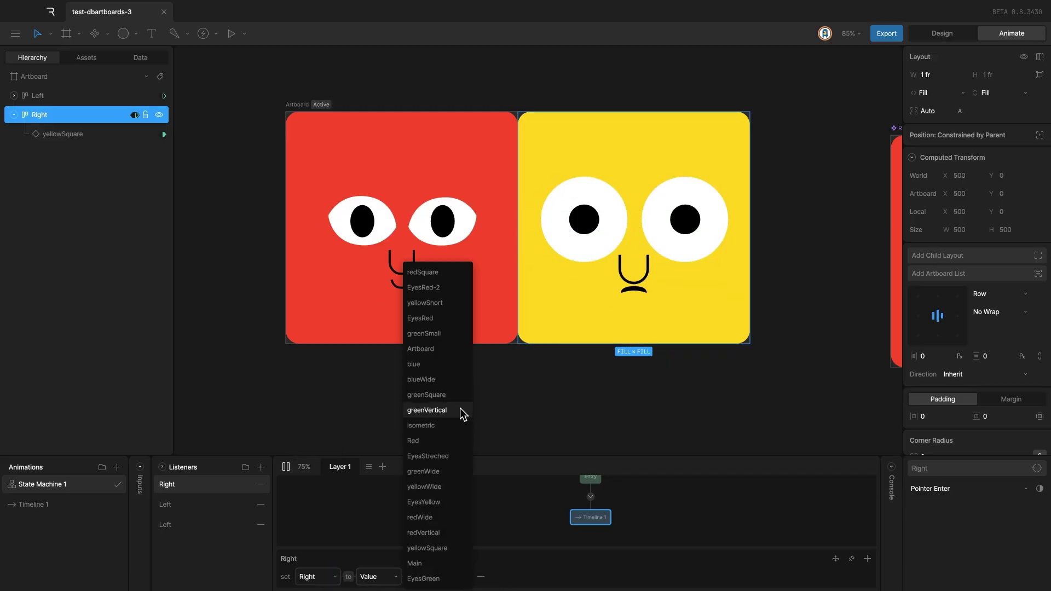
pyautogui.click(456, 365)
pyautogui.click(286, 466)
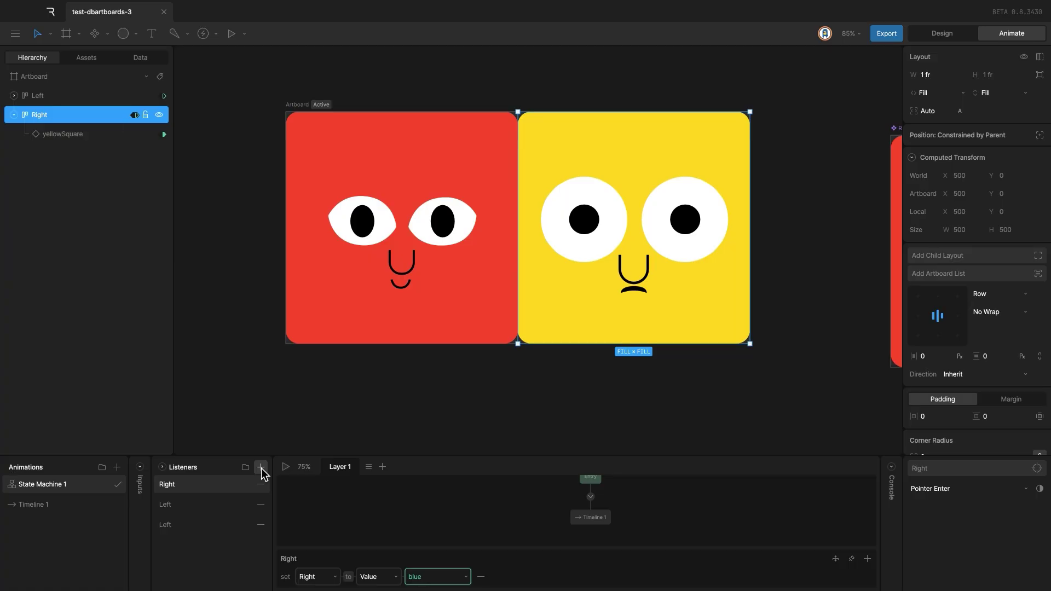
# - Add a Pointer Exit listener on Right that sets Right back to yellowSquare
pyautogui.click(261, 467)
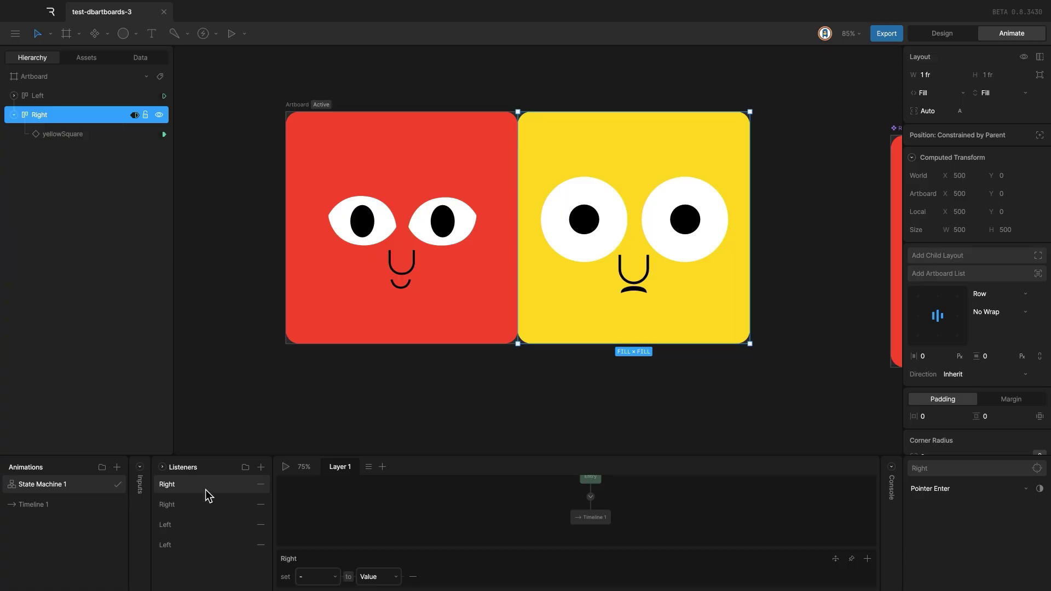
pyautogui.click(982, 499)
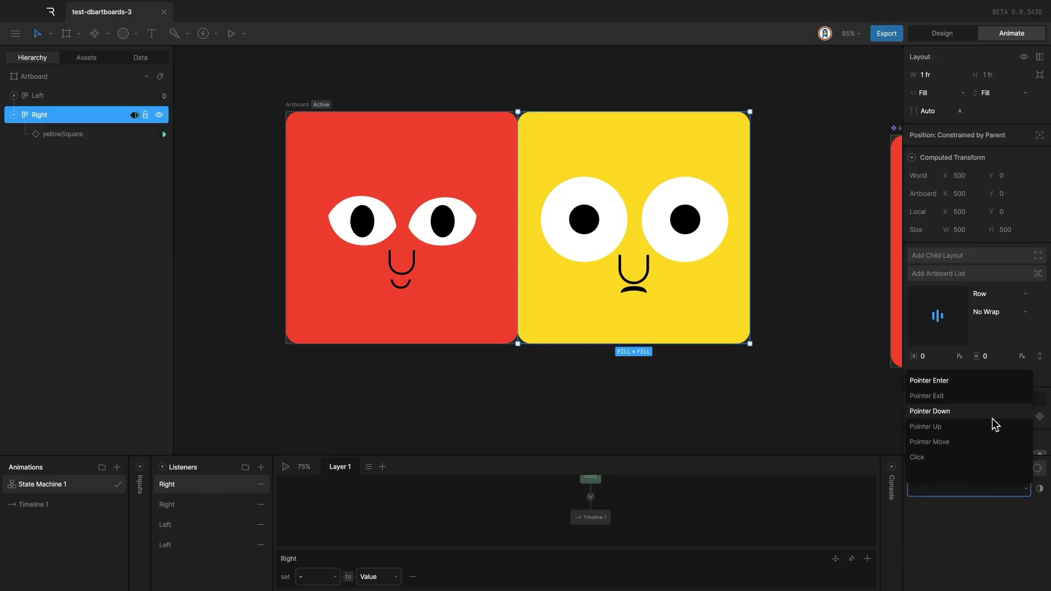
pyautogui.click(983, 403)
pyautogui.click(306, 576)
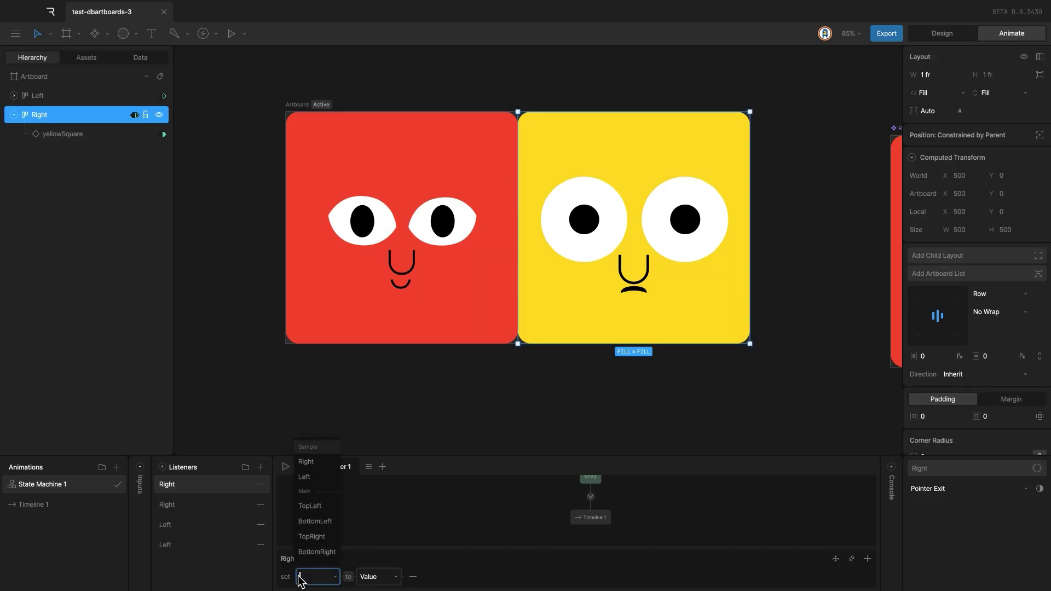
pyautogui.click(322, 463)
pyautogui.click(432, 575)
pyautogui.click(450, 551)
# - Play the state machine and hover the right face to test the swaps
pyautogui.click(286, 467)
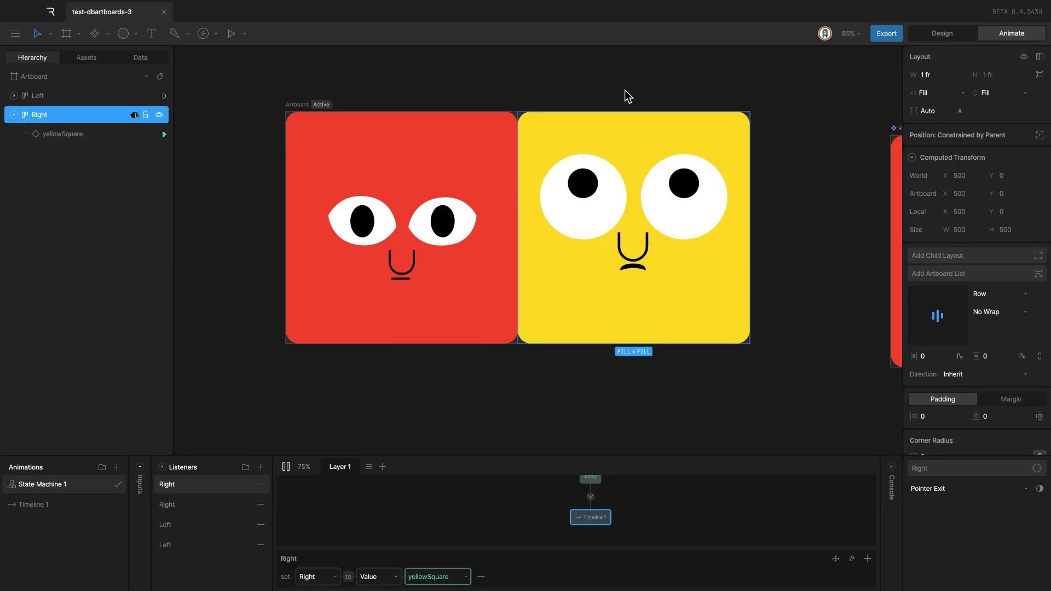
pyautogui.moveTo(589, 218)
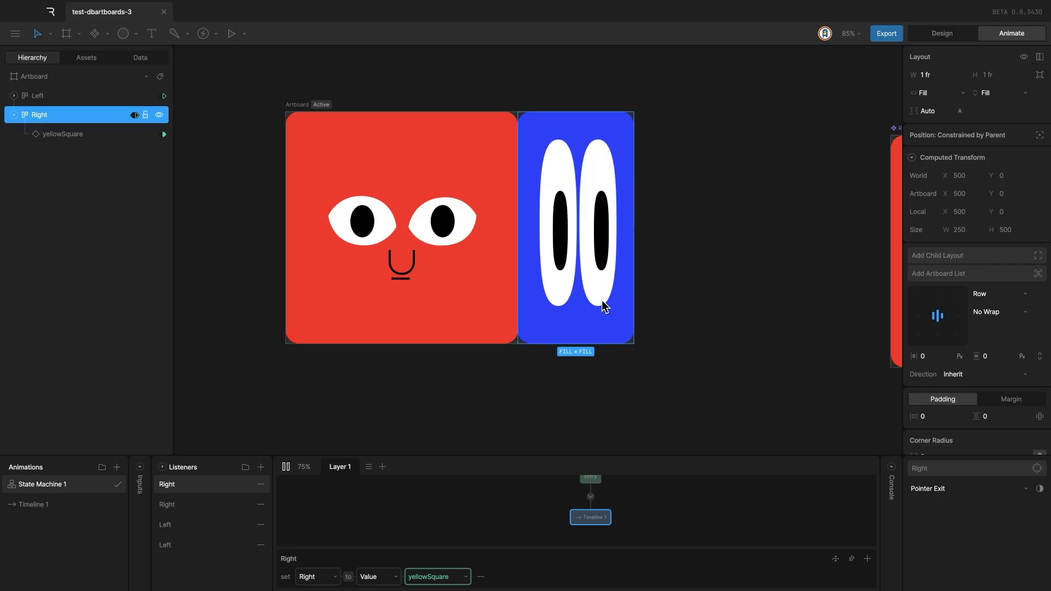
pyautogui.moveTo(387, 230)
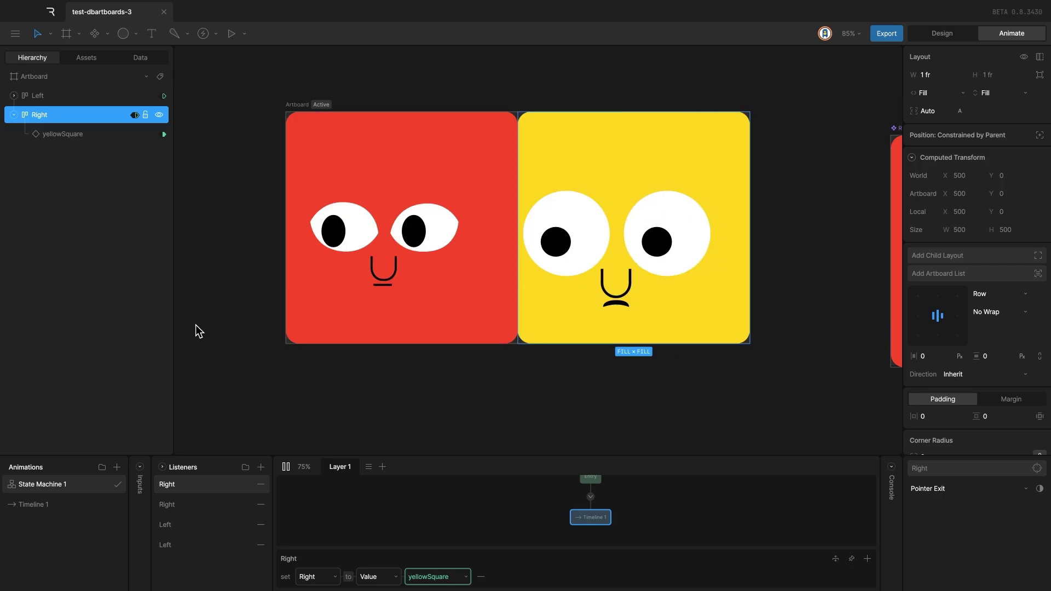